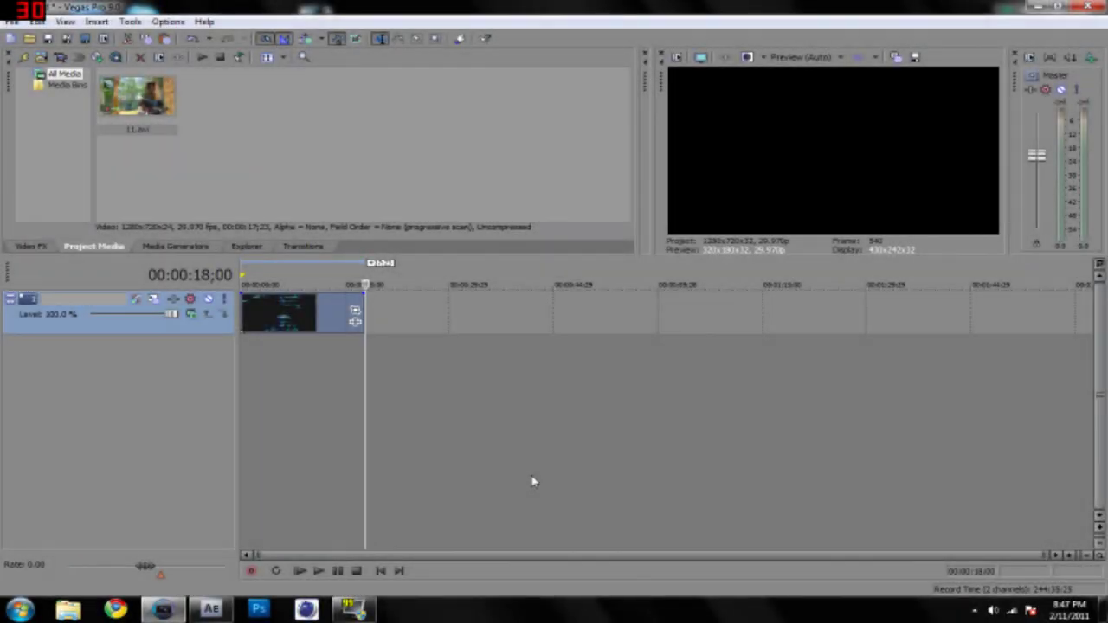
Cut the 11.avi clip on the timeline at about 00:00:04;00 and remove everything after the cut.
click(321, 430)
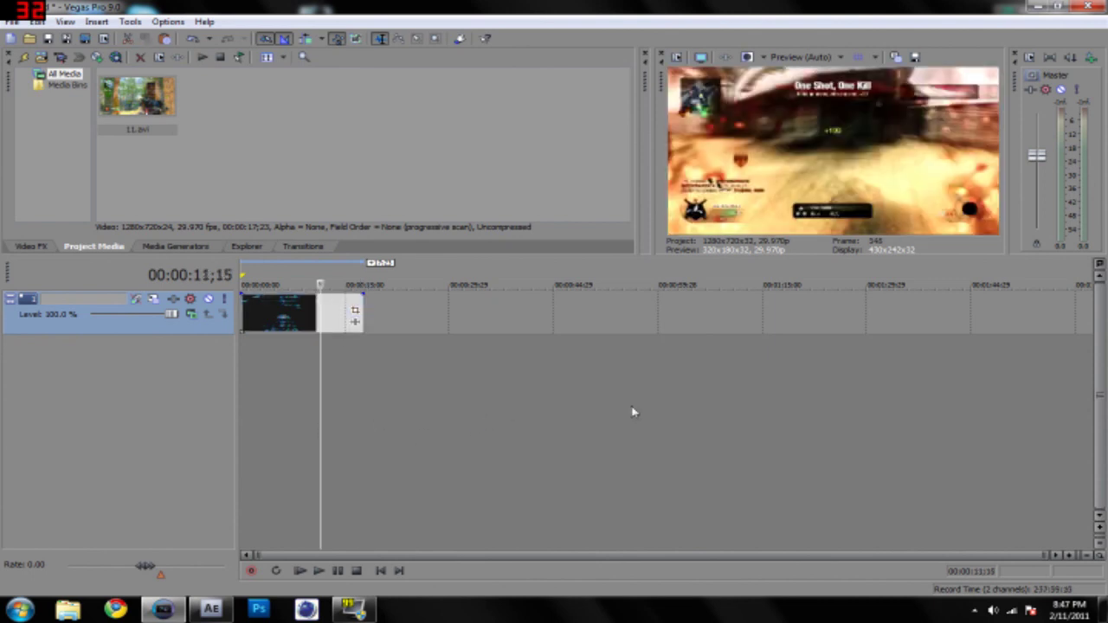
click(277, 417)
click(290, 421)
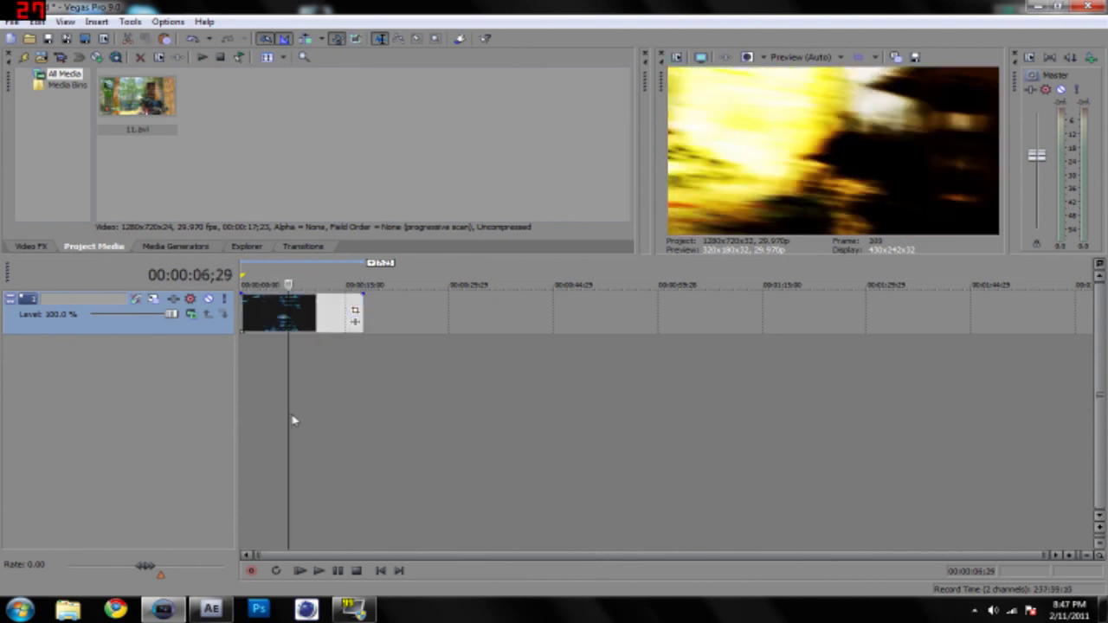
scroll(294, 416, up, 3)
click(327, 358)
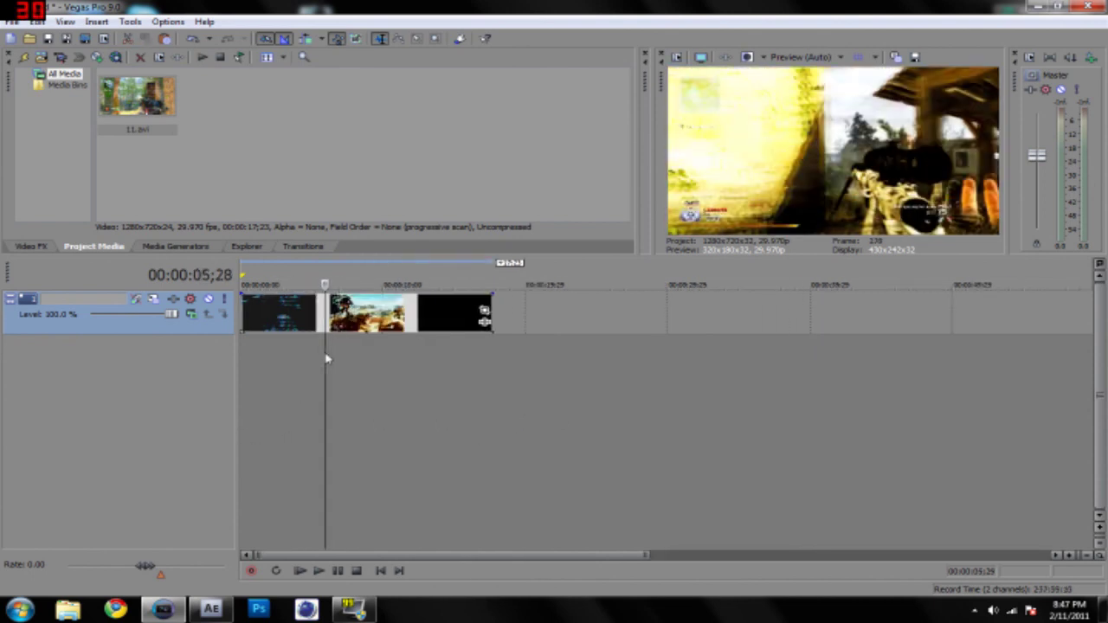
click(315, 355)
click(309, 358)
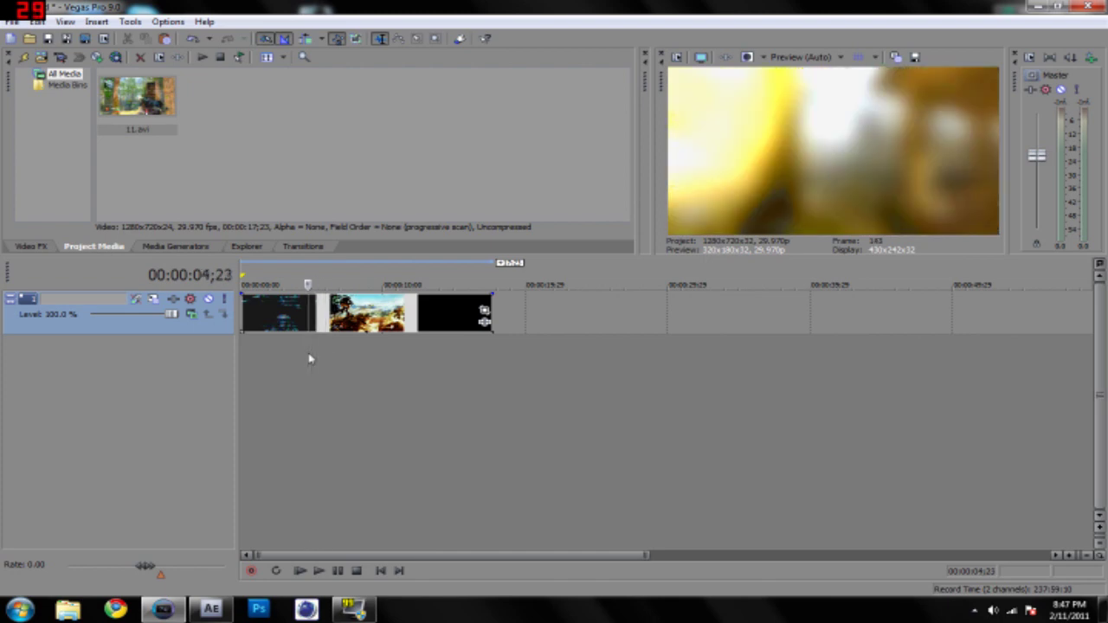
key(alt+Left)
key(alt+Left)
key(alt+Left)
key(alt+Left)
key(alt+Left)
key(alt+Left)
key(alt+Left)
key(alt+Left)
key(alt+Left)
key(alt+Left)
key(alt+Left)
key(alt+Left)
key(alt+Left)
key(alt+Left)
key(alt+Left)
key(alt+Left)
key(alt+Left)
key(alt+Left)
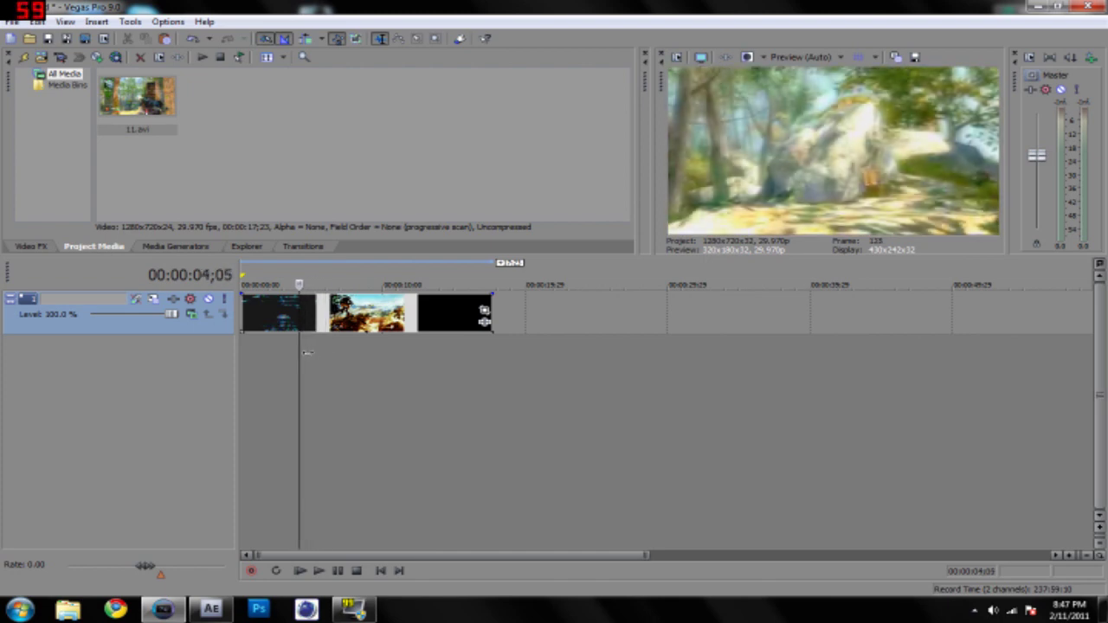
key(Left)
key(Left)
key(Left)
key(Left)
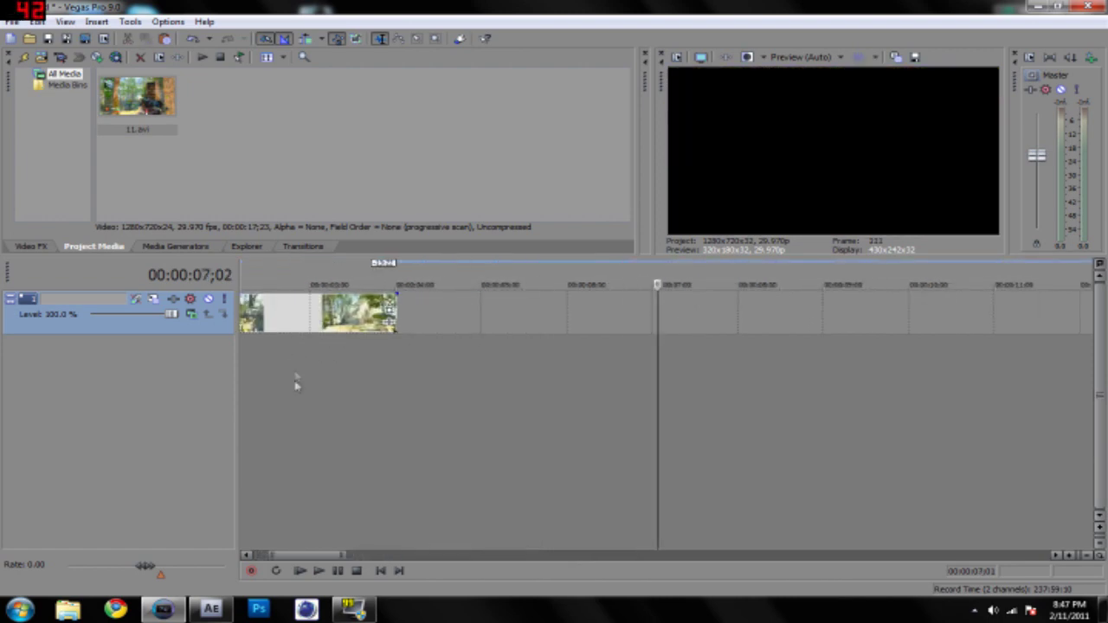
Play back the shortened clip and locate the Longshot frame just after 1.5 seconds for the freeze.
scroll(307, 420, down, 2)
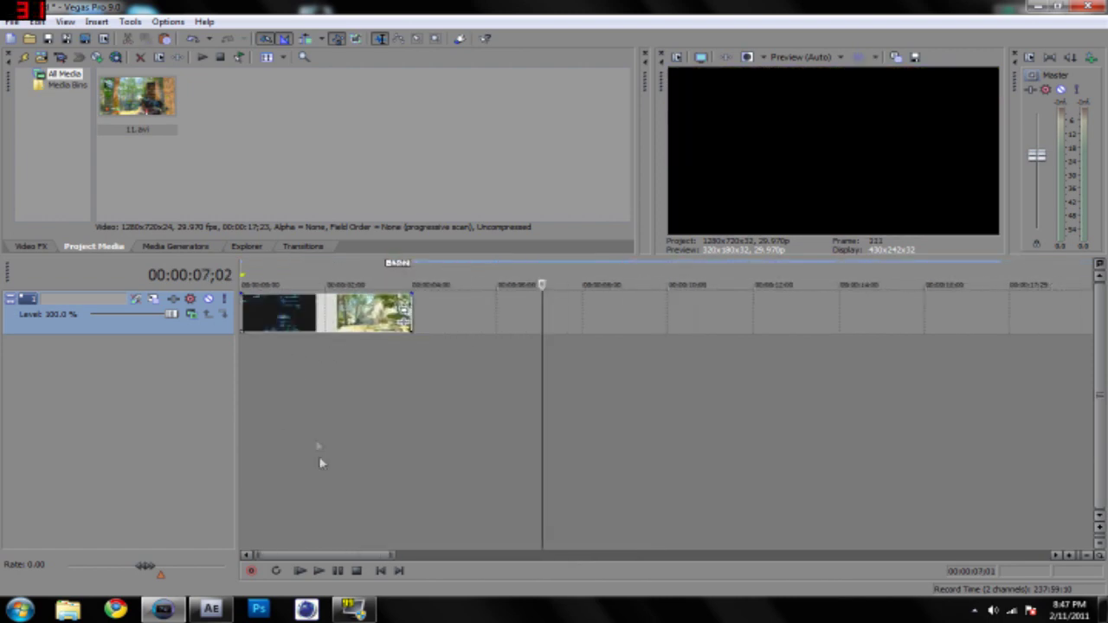
click(300, 571)
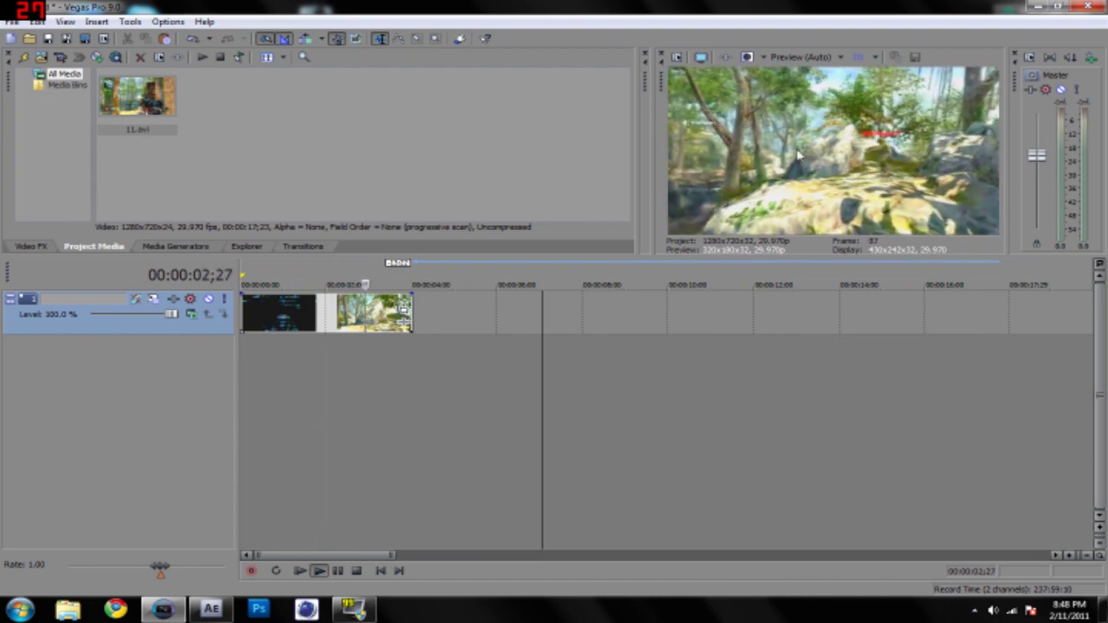
click(339, 574)
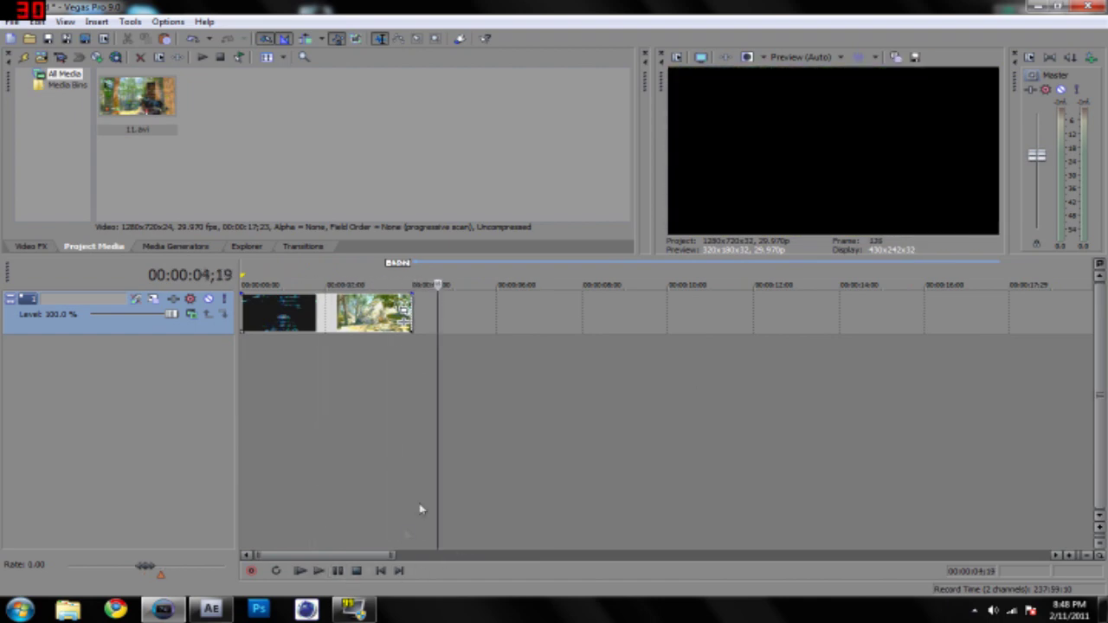
click(302, 383)
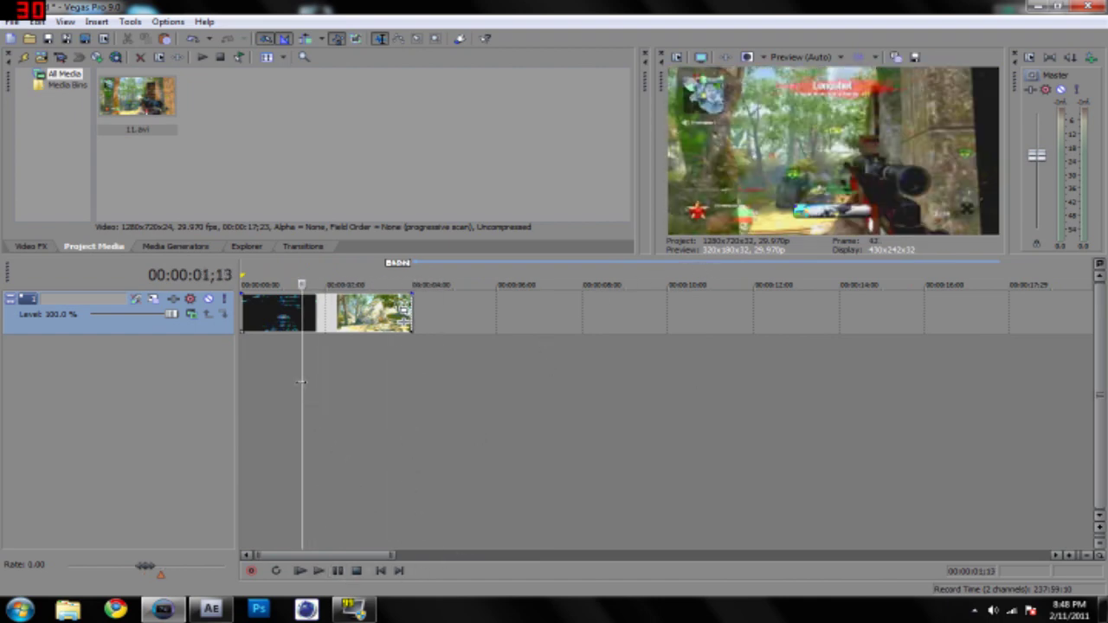
click(299, 383)
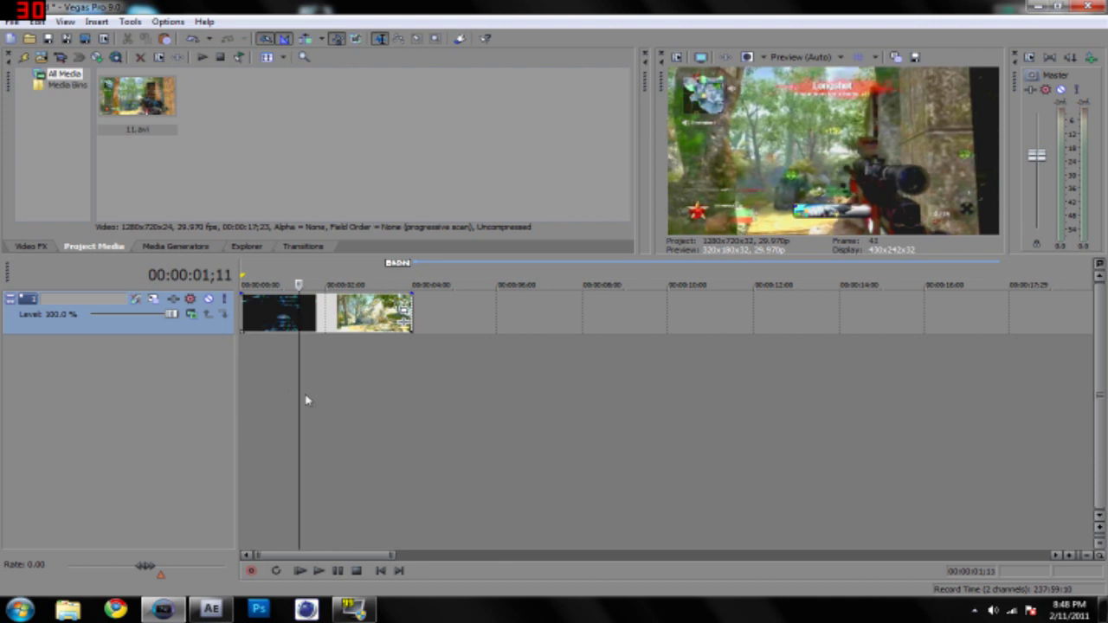
click(299, 570)
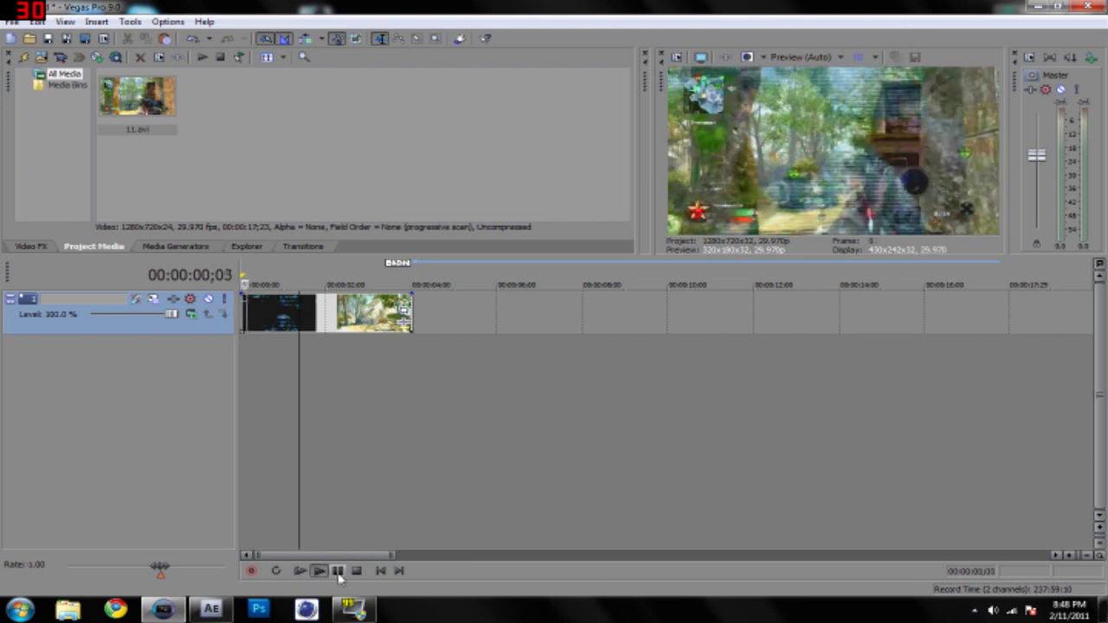
click(337, 572)
click(337, 571)
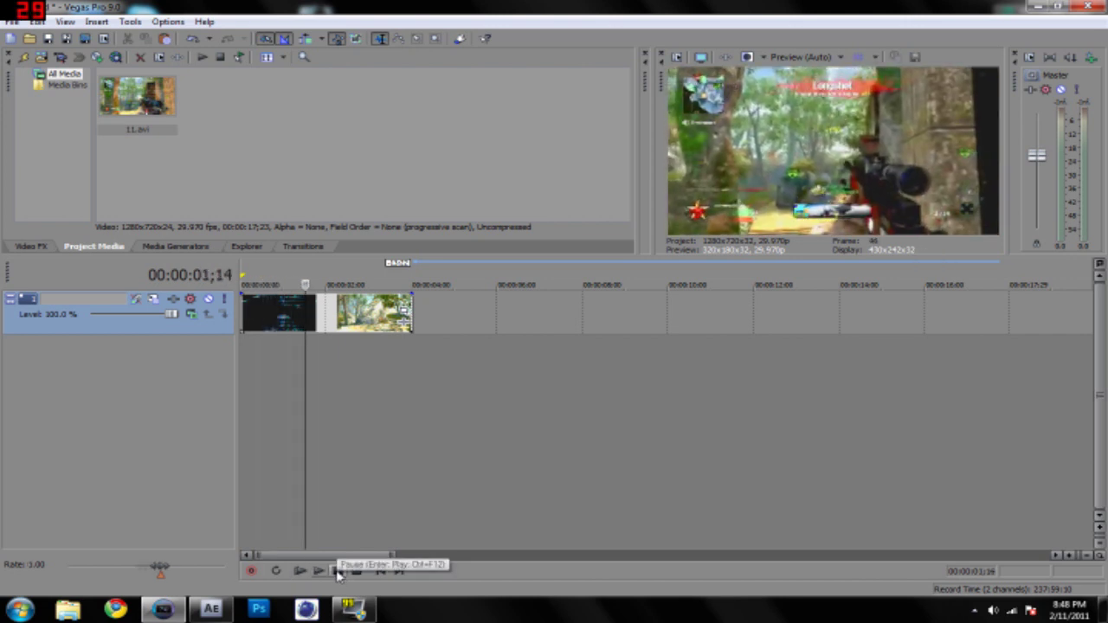
click(338, 571)
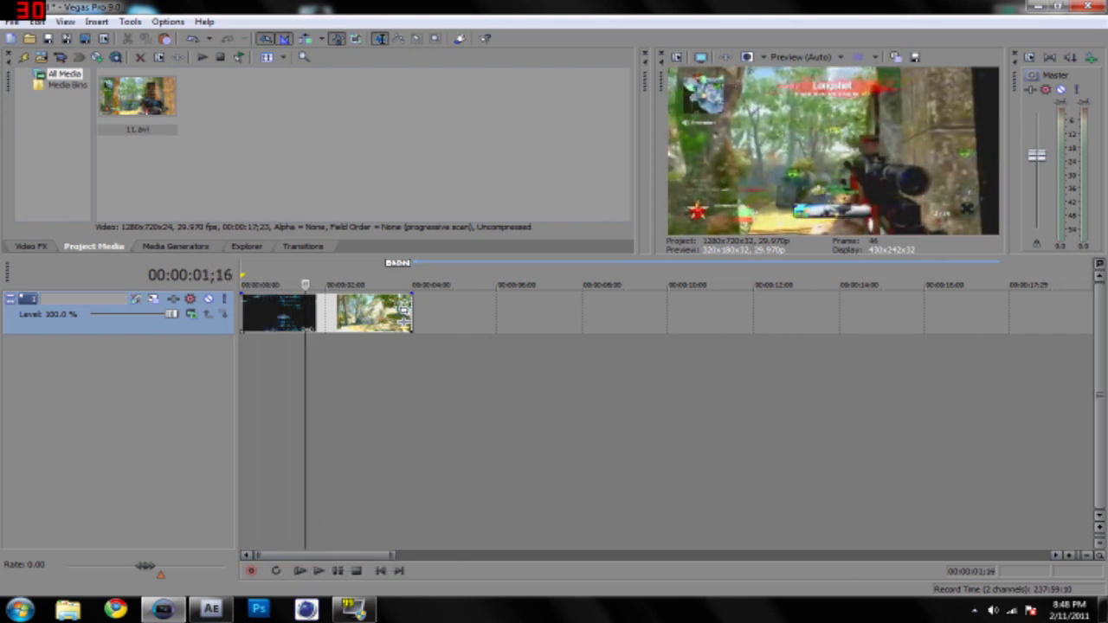
Split the clip at 00:00:01;15, keeping both pieces on the track.
click(307, 329)
key(Left)
key(Left)
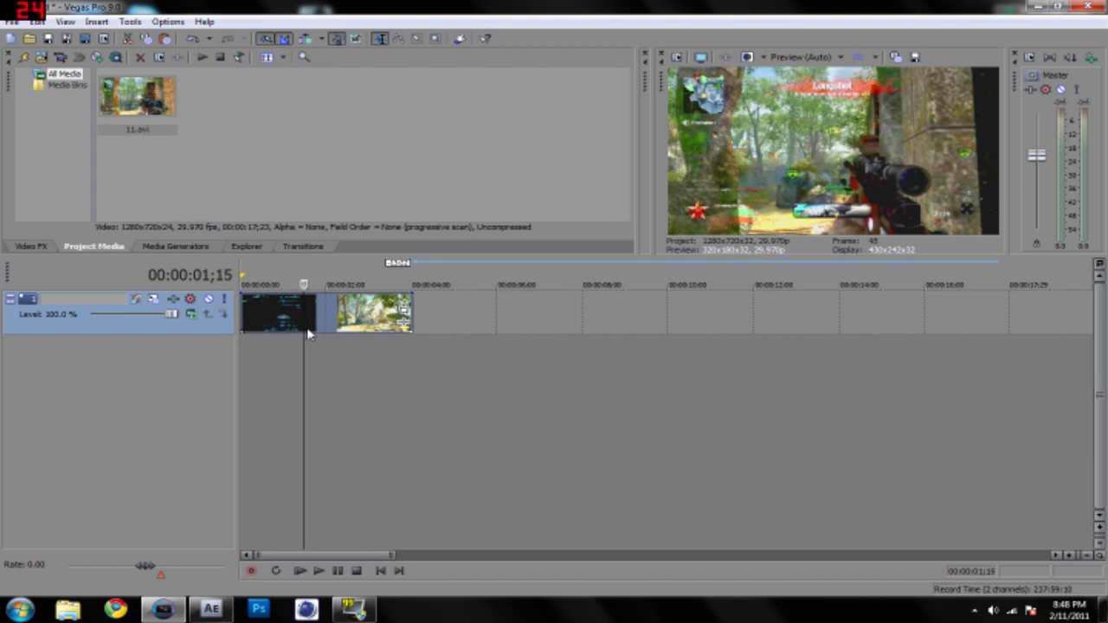
key(s)
key(Delete)
mouse_move(307, 327)
mouse_down()
mouse_move(388, 327)
mouse_move(310, 327)
mouse_up()
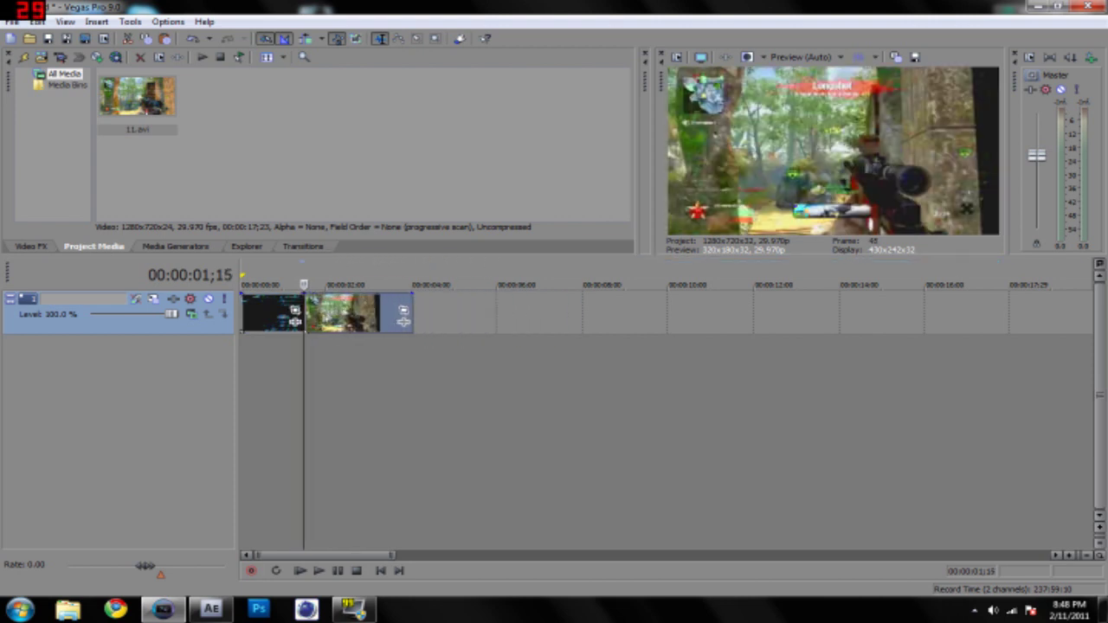
Set the preview quality to Best (Full) and save a JPEG snapshot of the current frame as Image27.jpg.
click(803, 57)
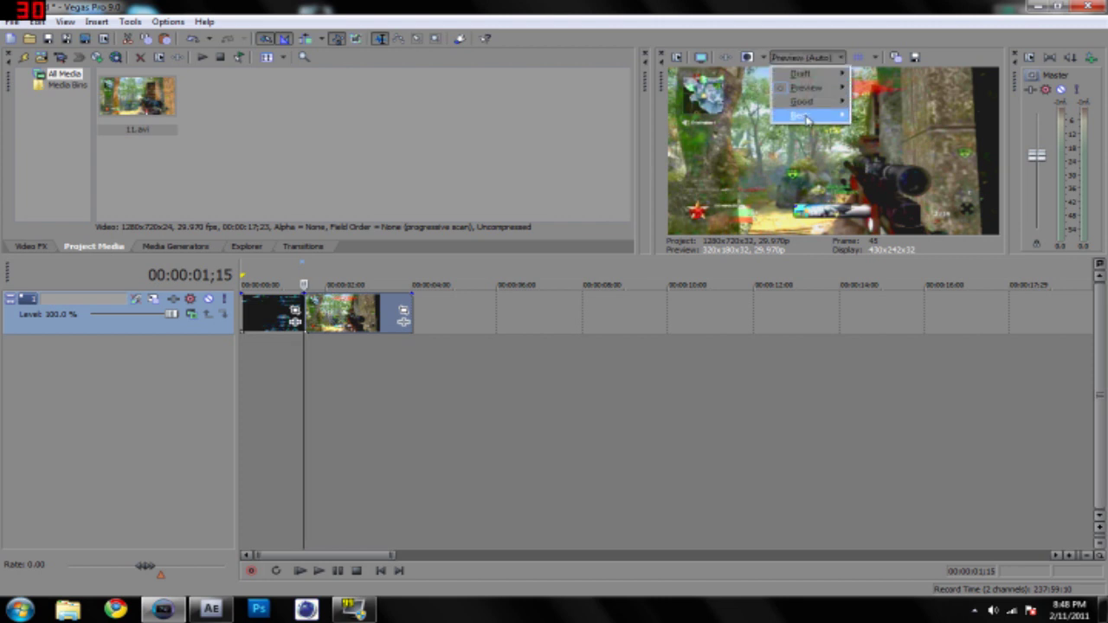
mouse_move(800, 115)
click(877, 132)
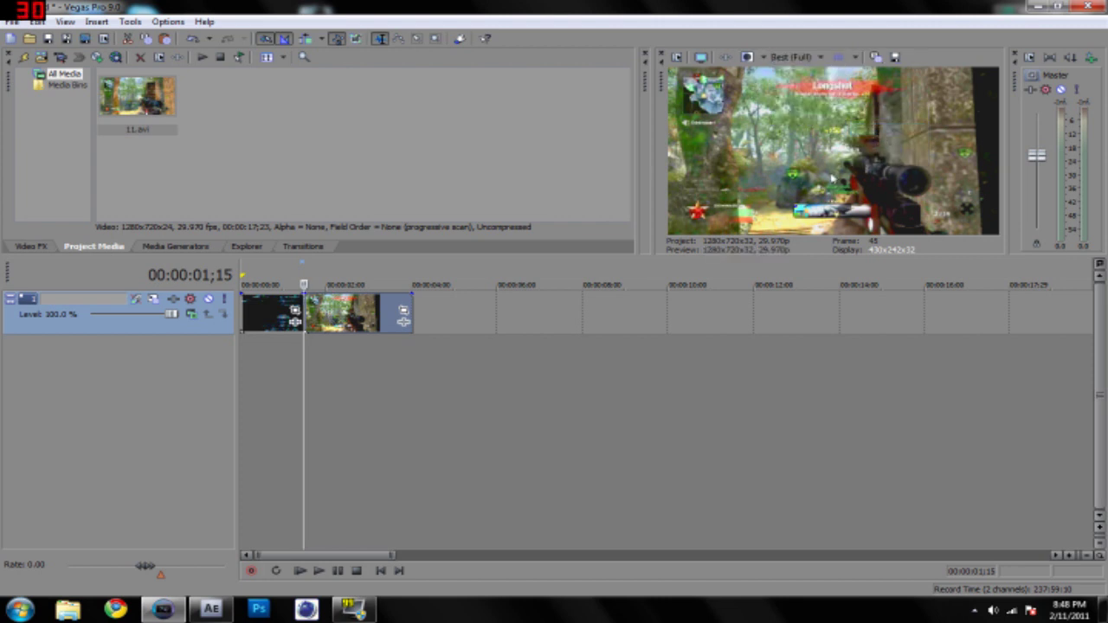
click(895, 57)
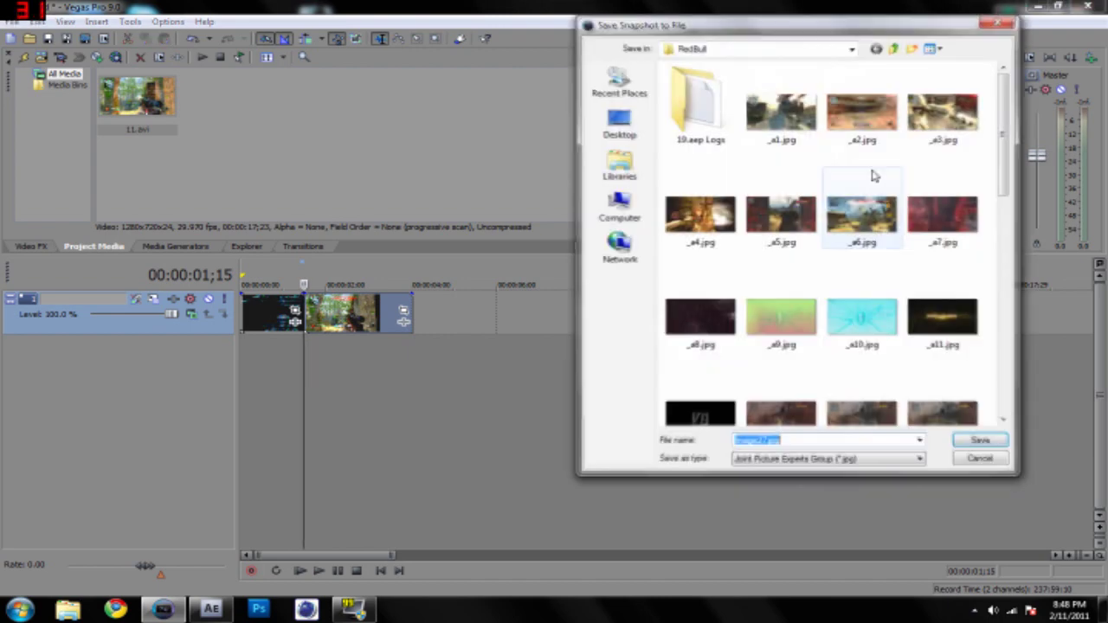
click(976, 440)
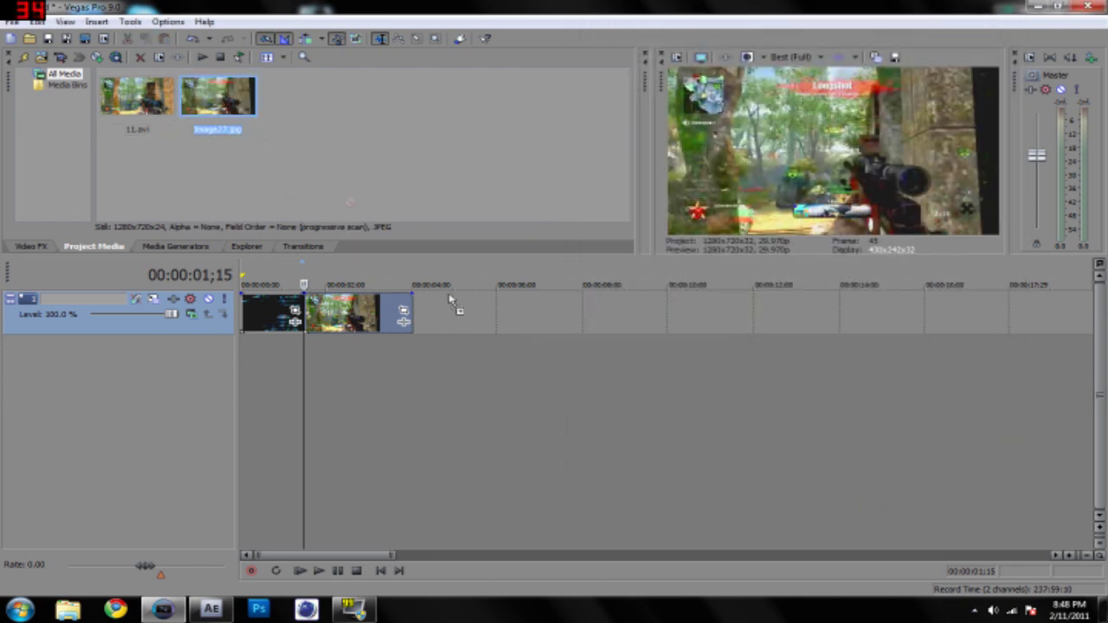
Insert the Image27.jpg still on the video track between the two clip pieces, with no gaps on either side.
drag(459, 314, 443, 314)
drag(336, 322, 775, 334)
drag(561, 318, 432, 305)
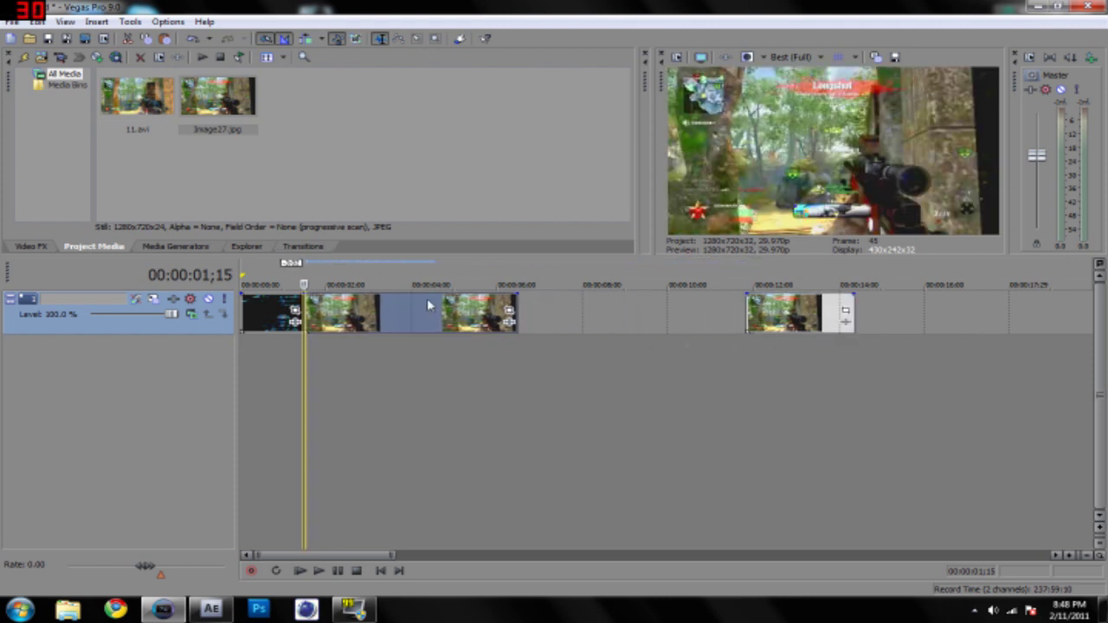
drag(784, 318, 559, 324)
Shorten the Image27.jpg still to end at about 00:00:02;27 with the second clip piece directly after it, and play back the result.
click(299, 572)
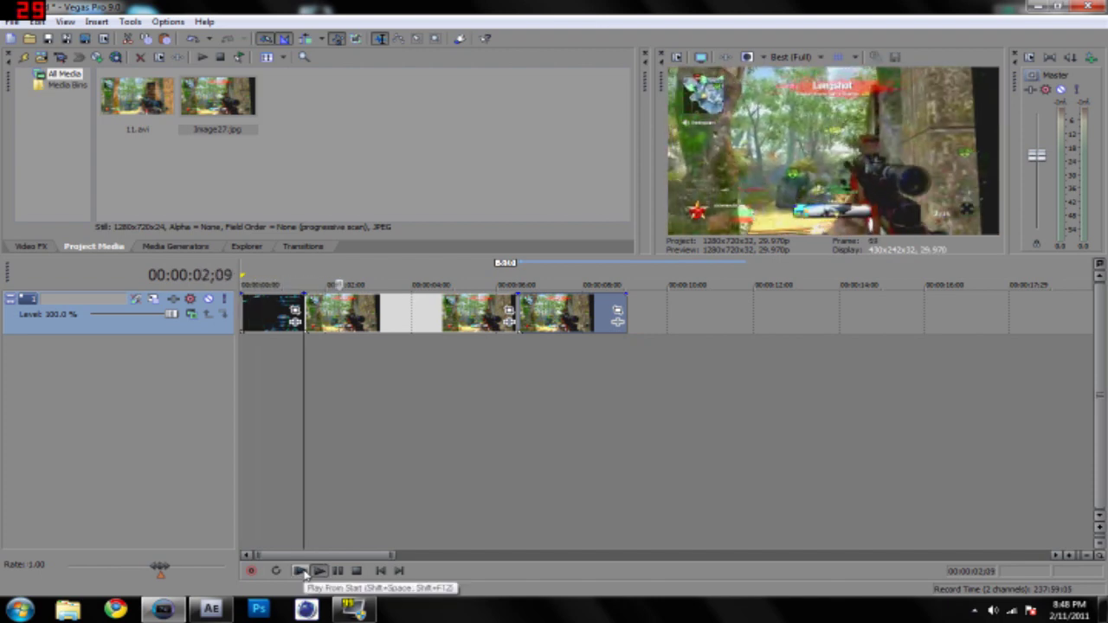
click(338, 572)
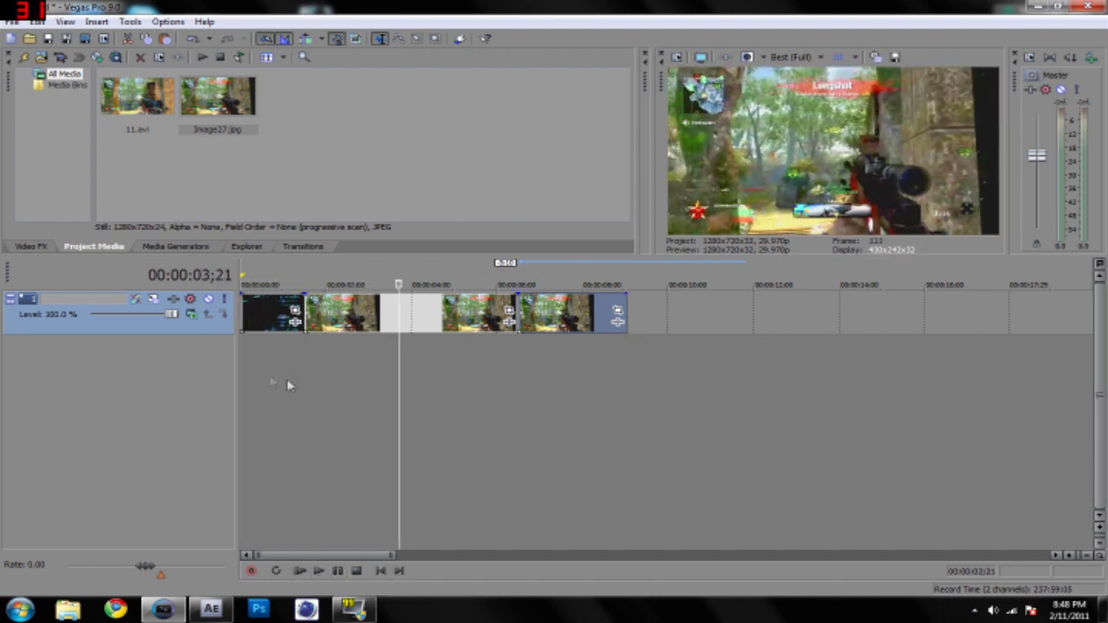
click(304, 355)
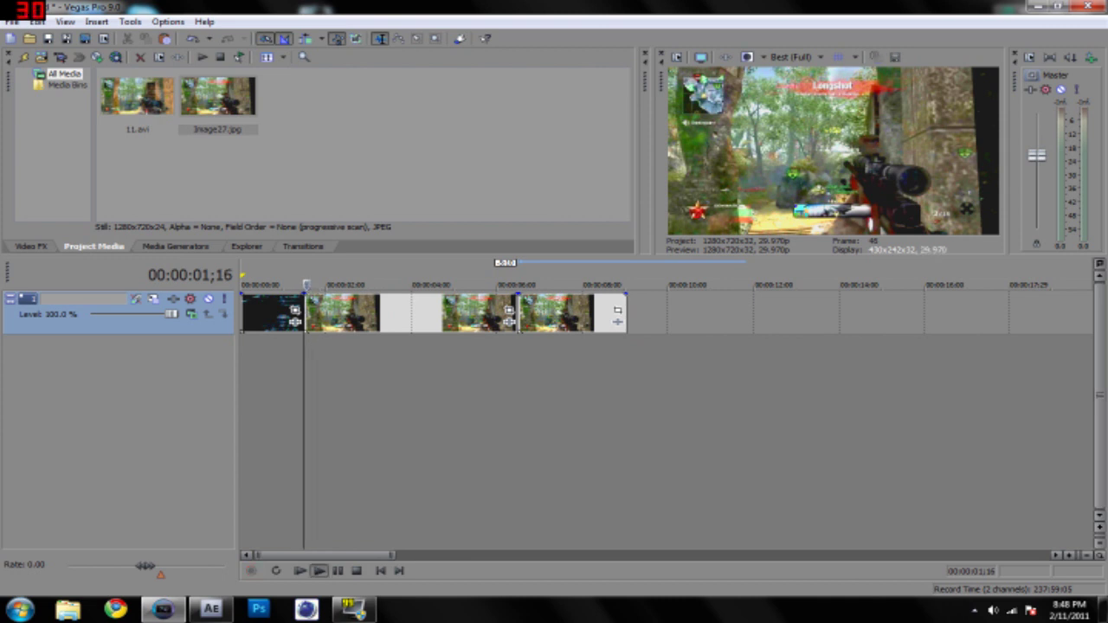
click(383, 355)
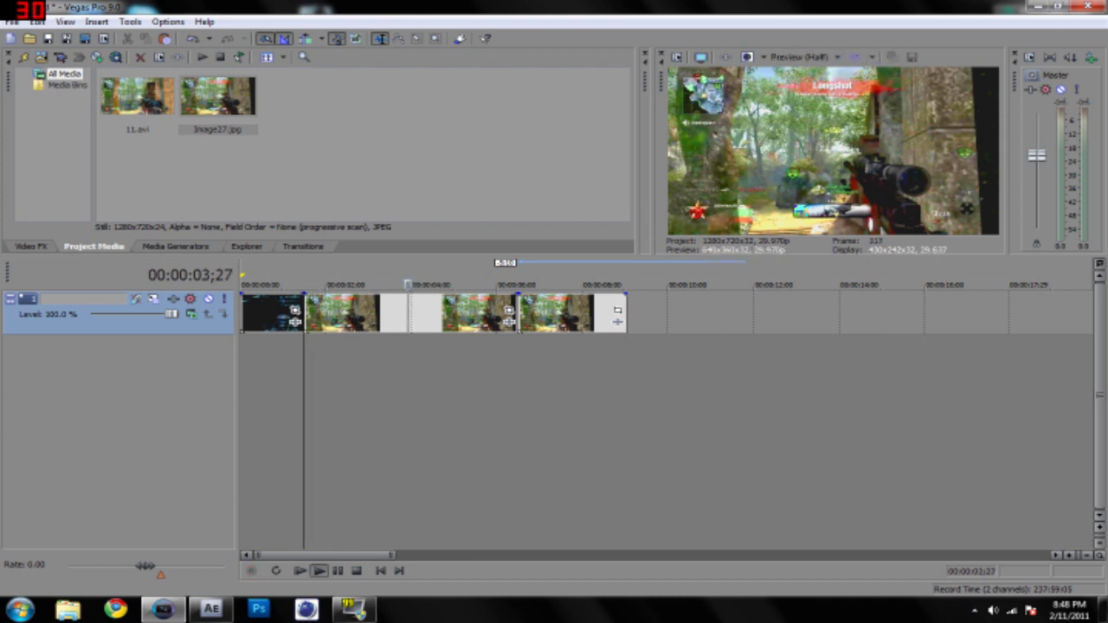
key(Return)
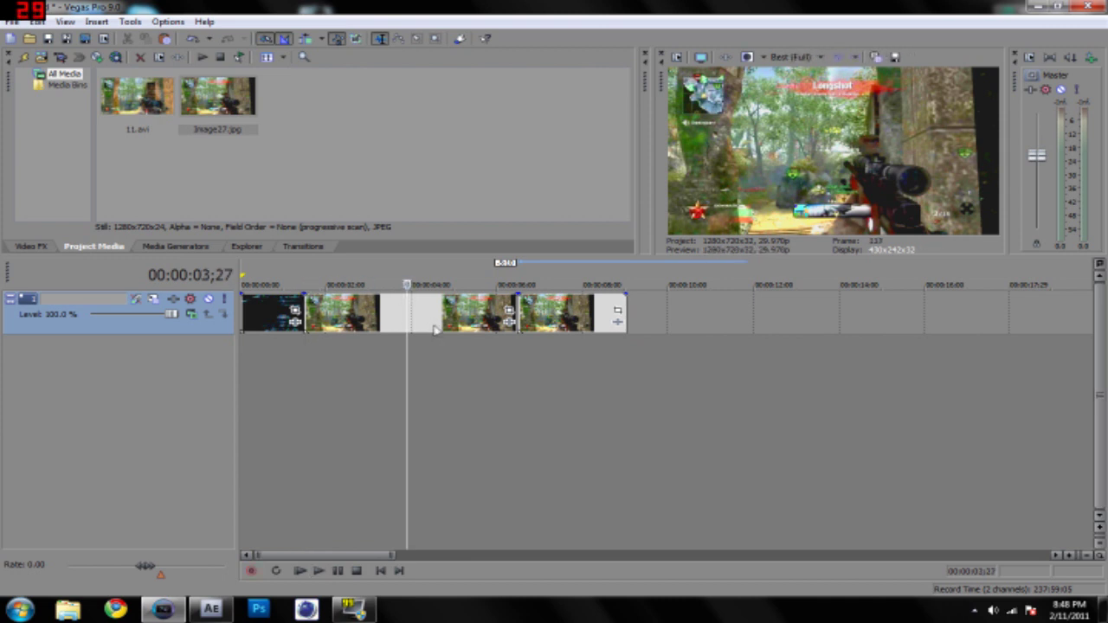
key(Left)
key(Left)
key(Left)
key(Left)
key(Left)
key(Left)
key(Left)
key(Left)
key(Left)
key(Left)
key(Left)
key(Left)
key(Left)
key(Left)
key(Left)
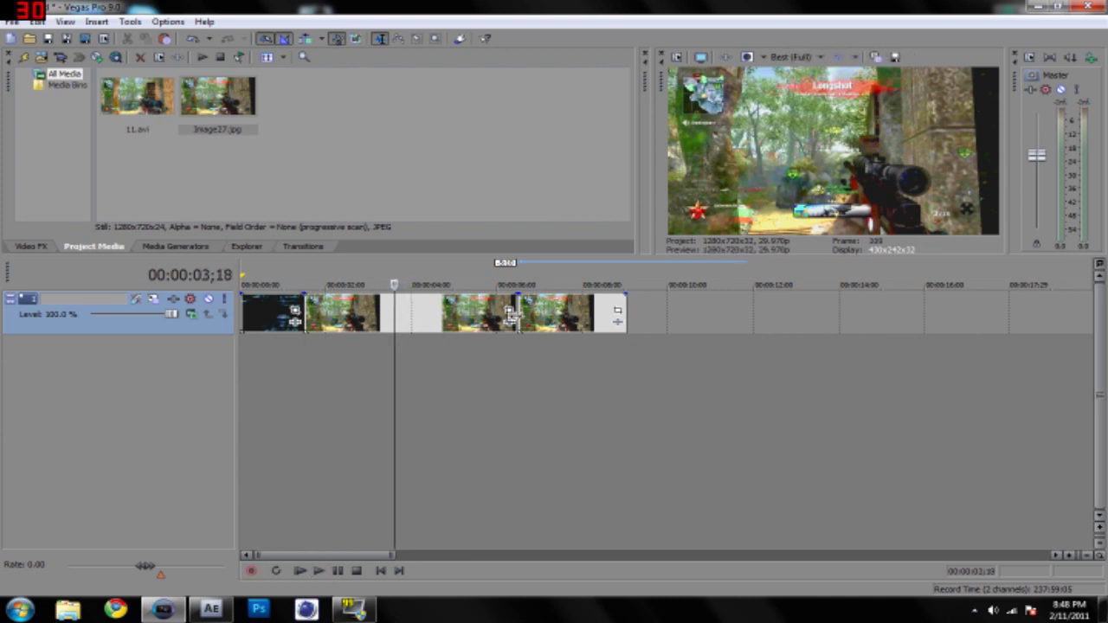
key(Left)
key(Left)
key(Left)
key(Left)
key(Left)
key(Left)
key(Left)
key(Left)
key(Left)
key(Left)
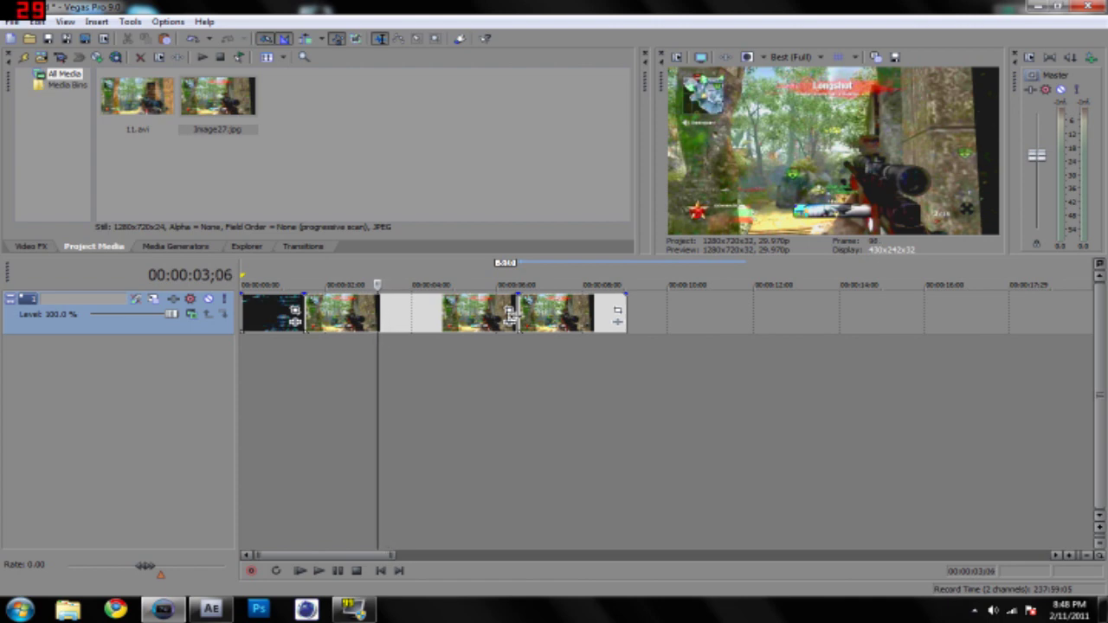
key(Left)
key(Left)
key(Left)
key(Left)
key(Left)
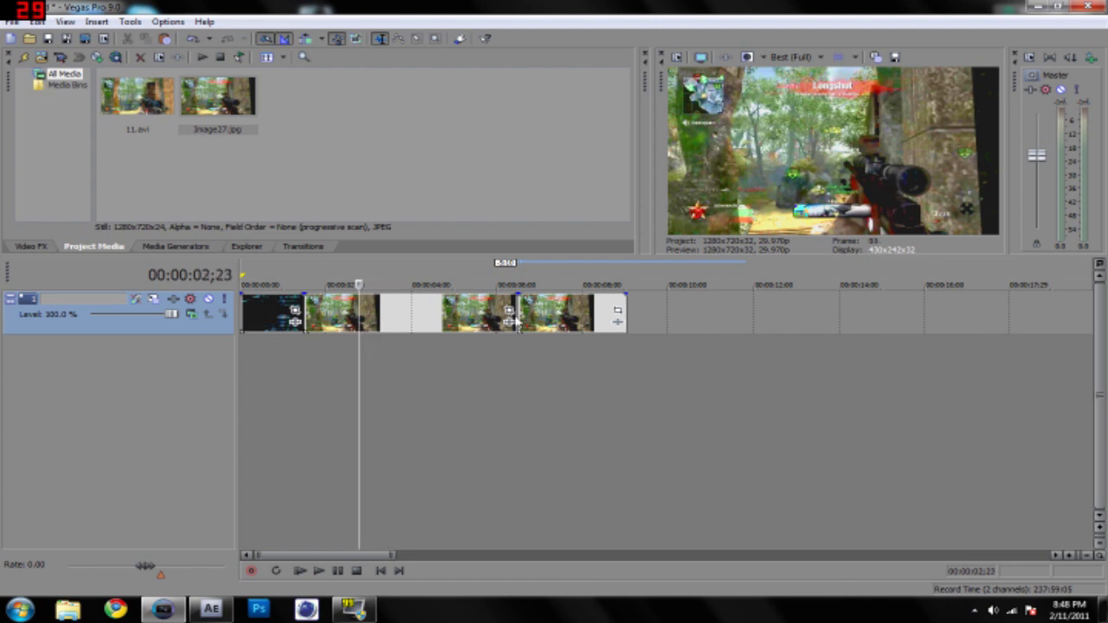
drag(514, 314, 380, 313)
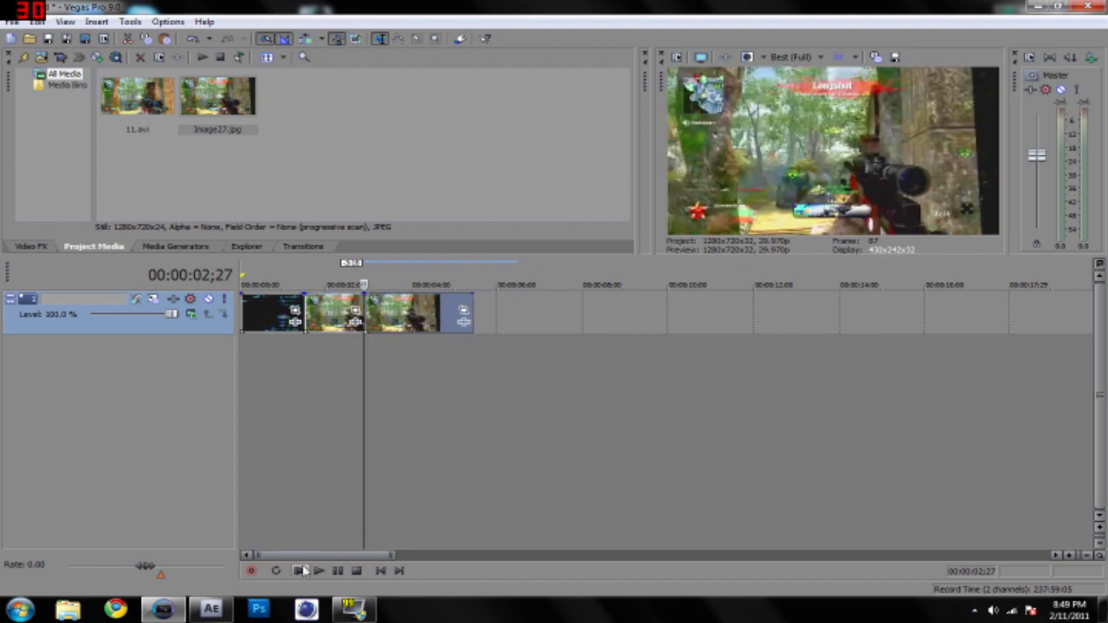
click(300, 571)
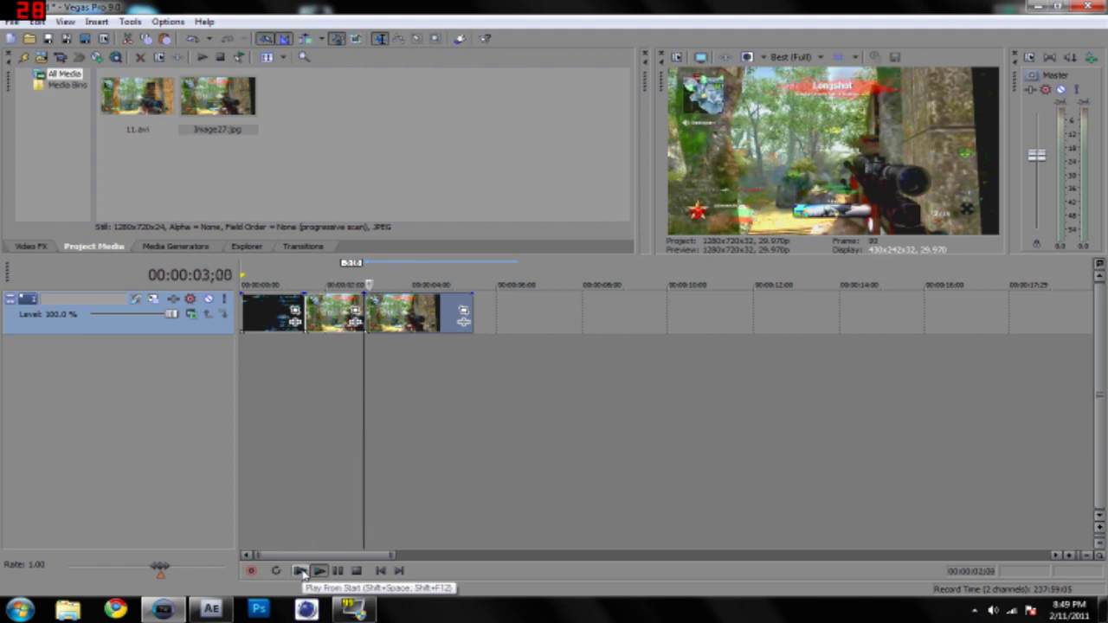
click(339, 573)
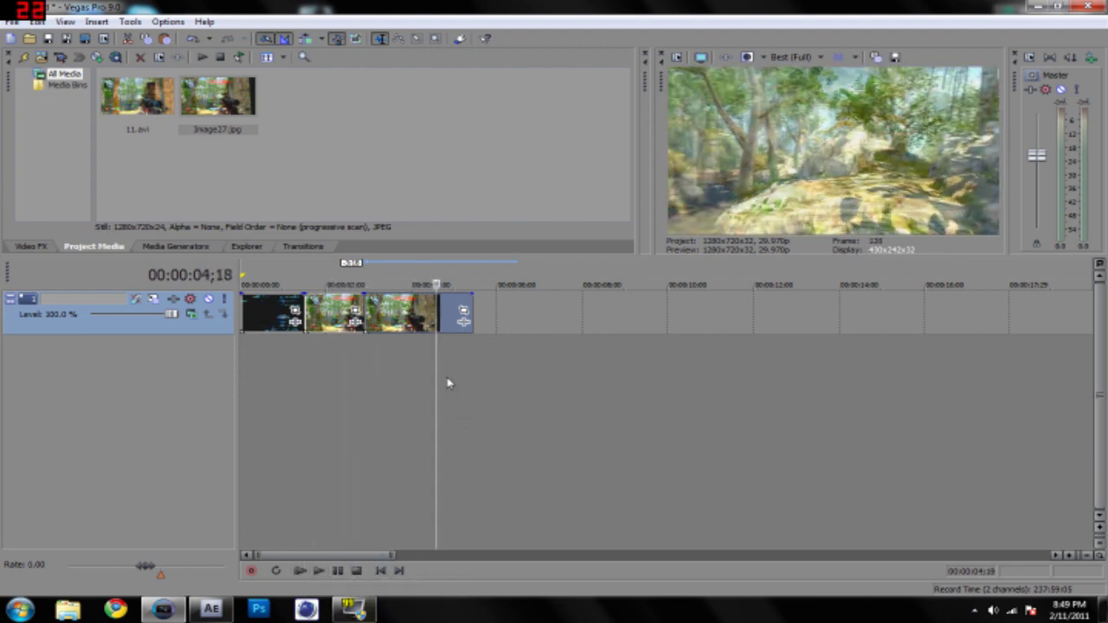
key(space)
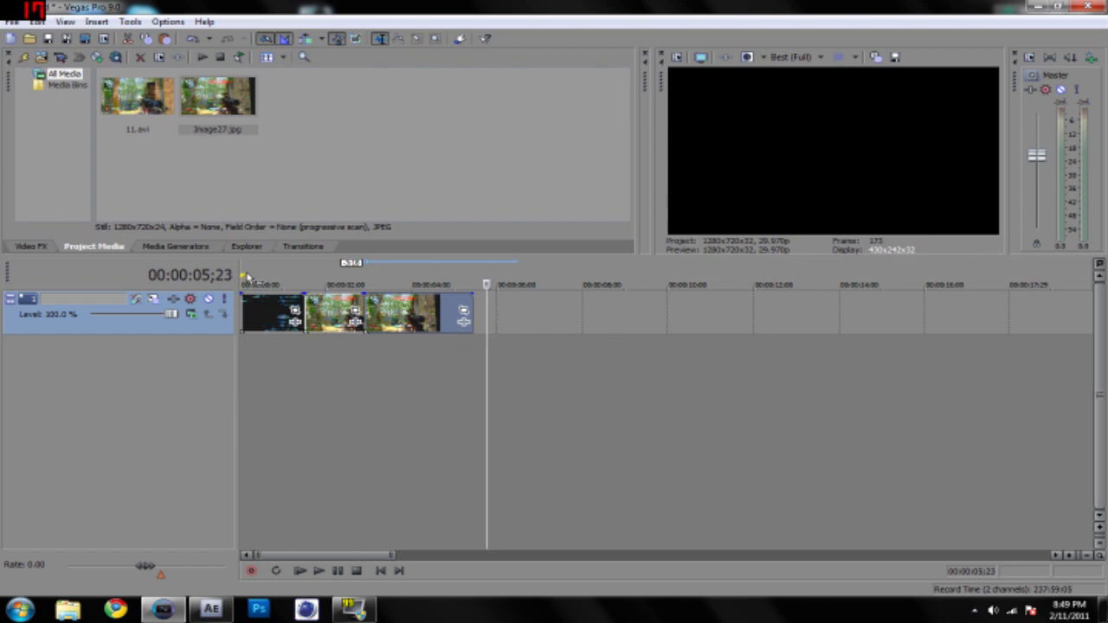
Mark the whole sequence from 00:00:00;00 to 00:00:05;13 as the loop region and open the Render As settings.
drag(244, 277, 353, 279)
drag(352, 346, 473, 346)
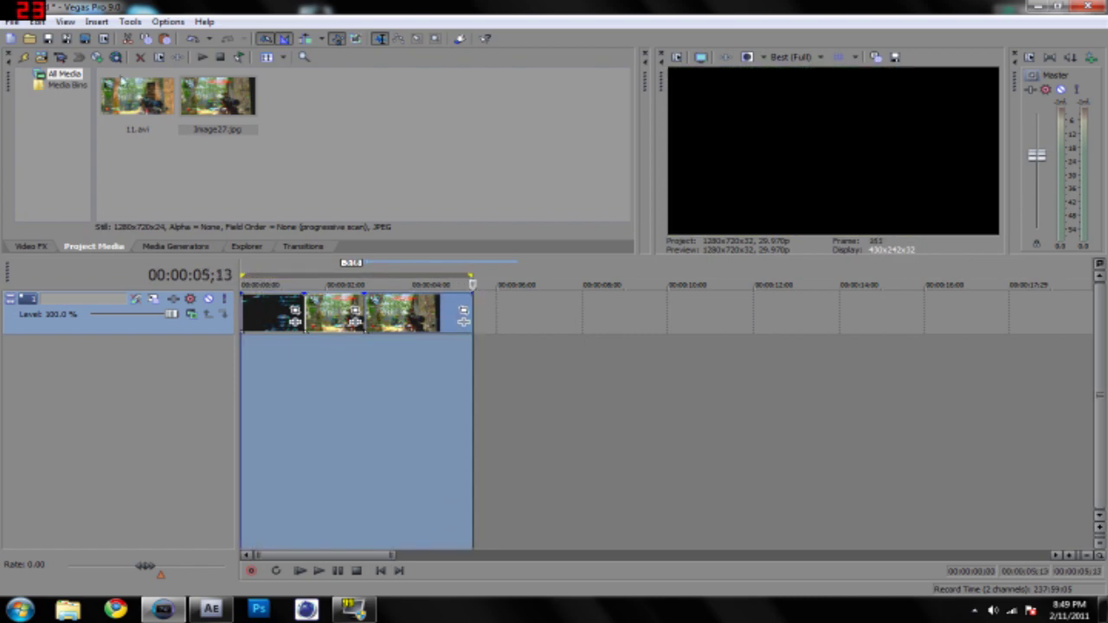
click(85, 39)
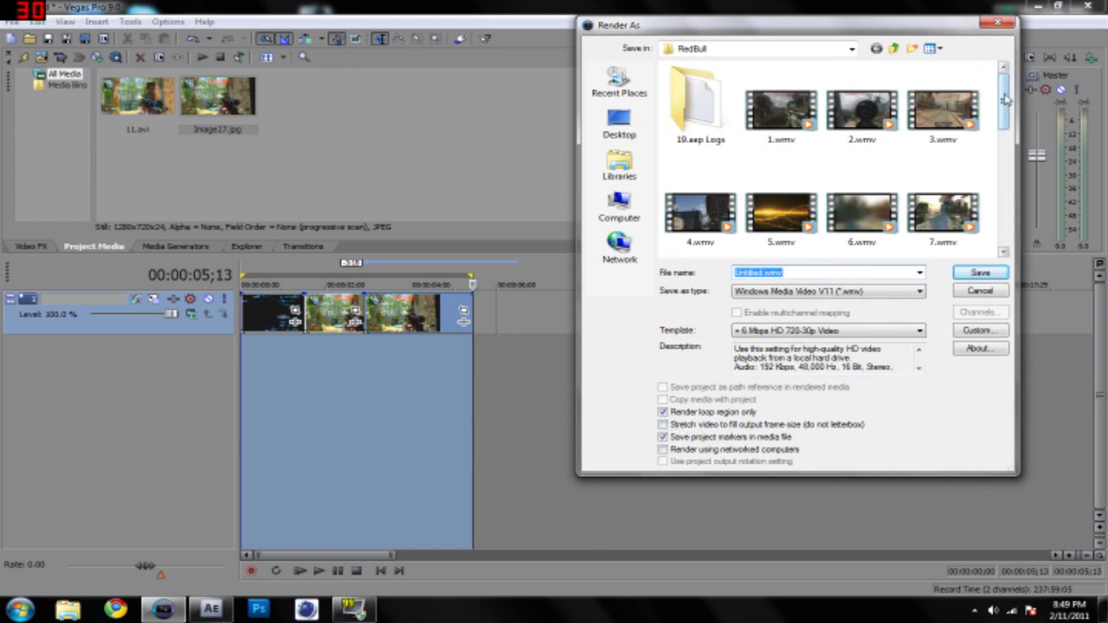
Render the loop region with the 6 Mbps HD 720-30p Video template as 20.wmv in the RedBull folder.
drag(1006, 99, 1006, 219)
click(872, 125)
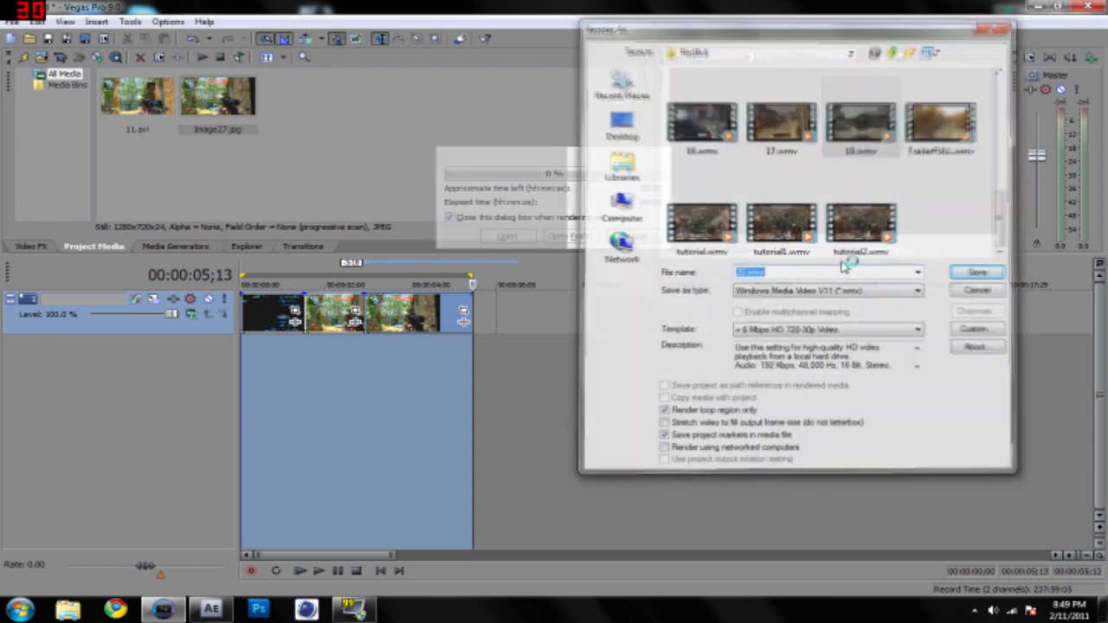
key(Return)
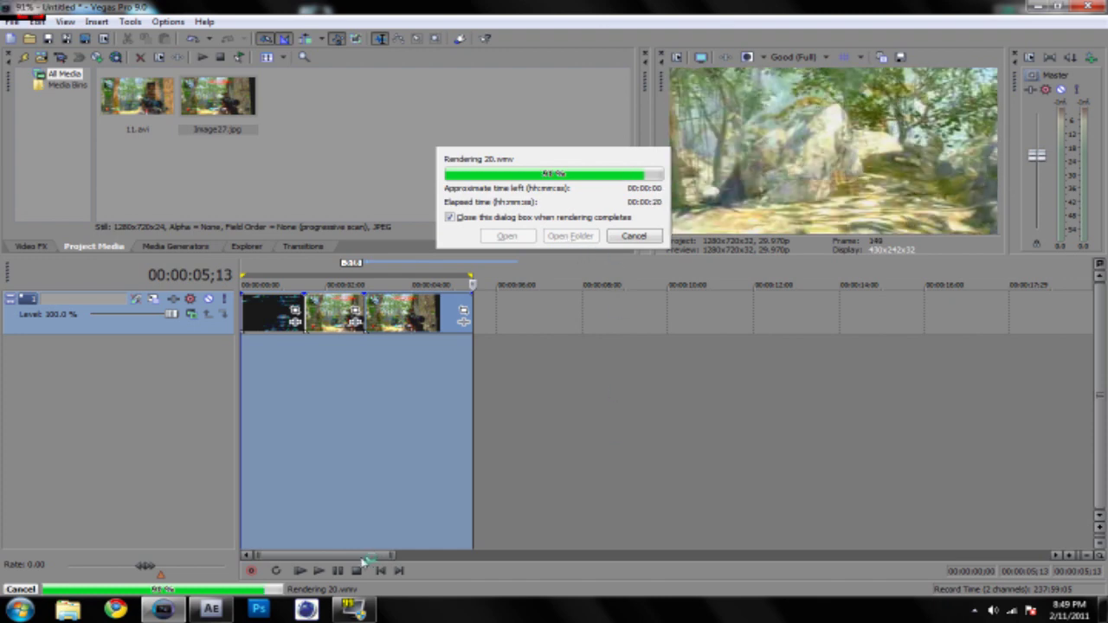
Switch to After Effects and import 20.wmv from the RedBull folder.
click(210, 610)
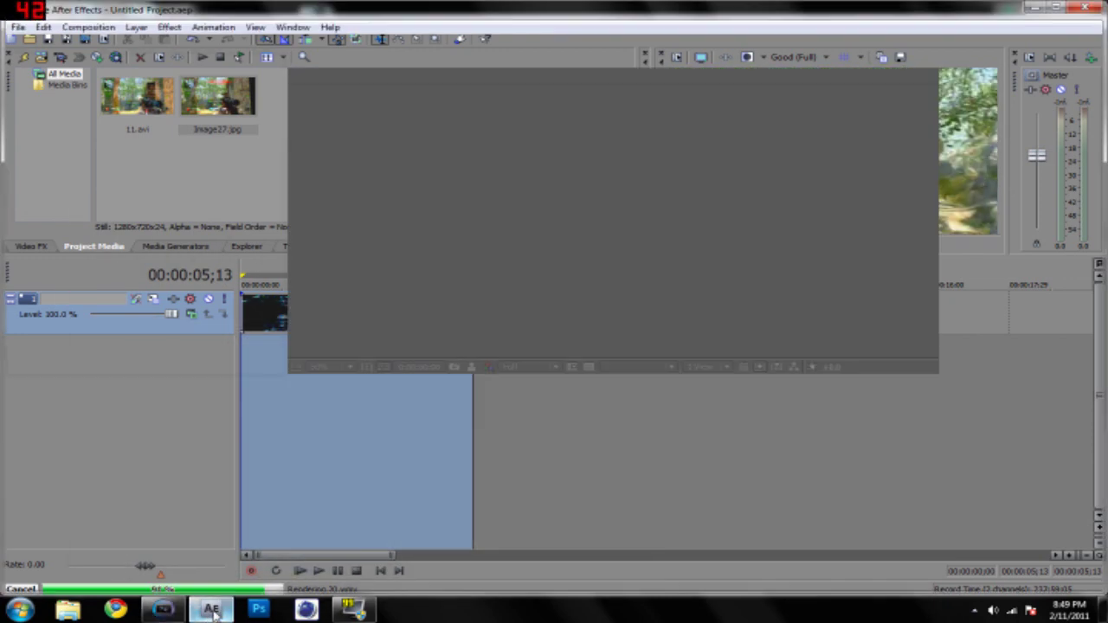
click(18, 28)
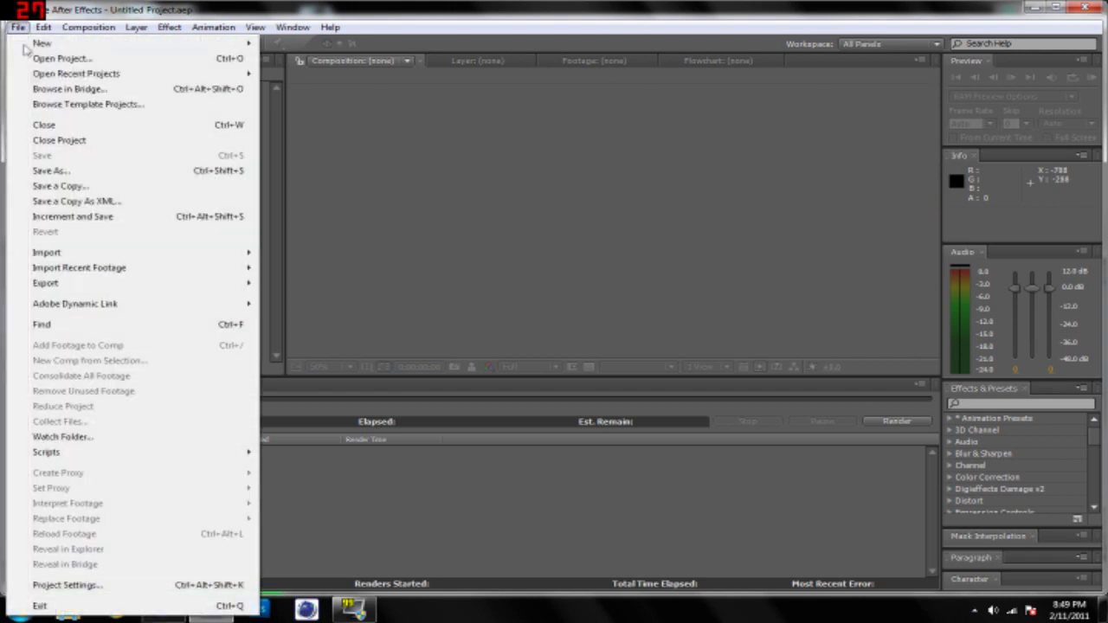
mouse_move(126, 253)
click(303, 257)
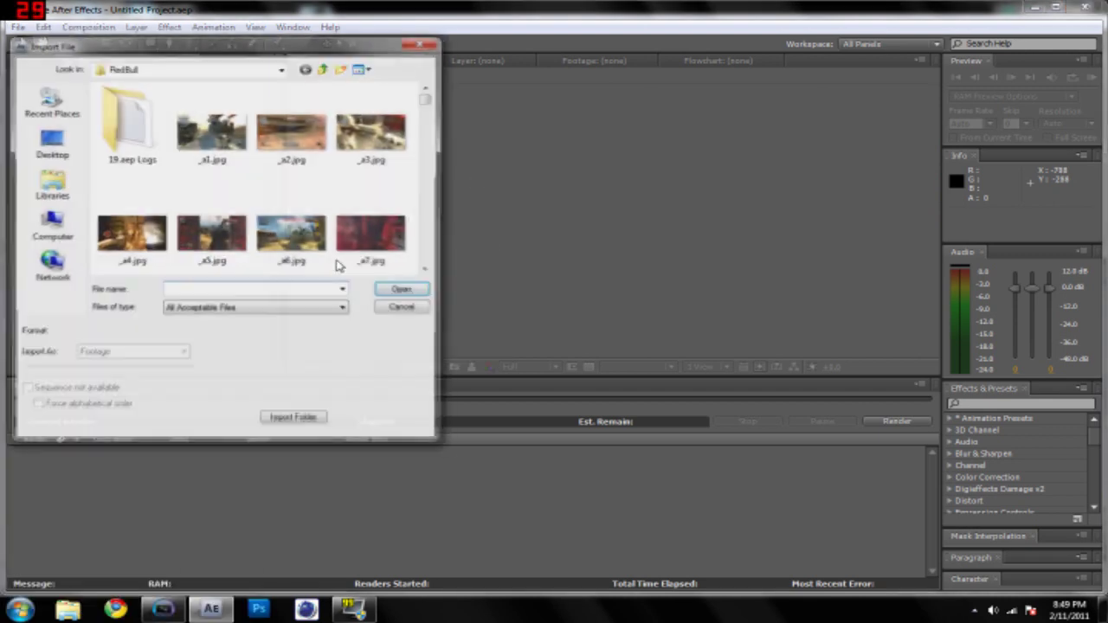
text(2)
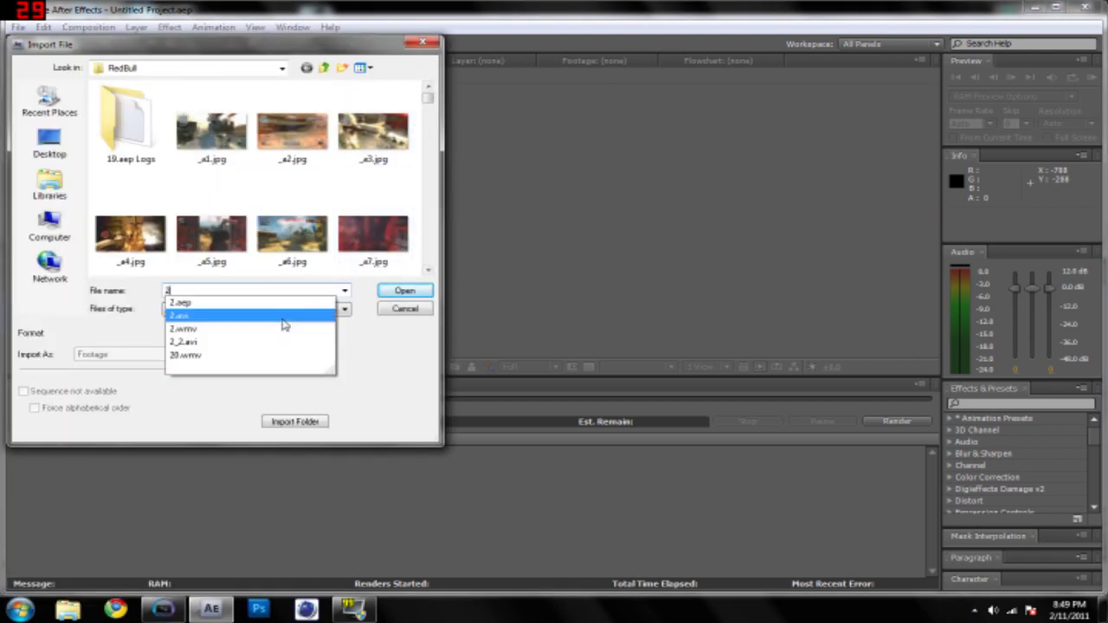
text(0)
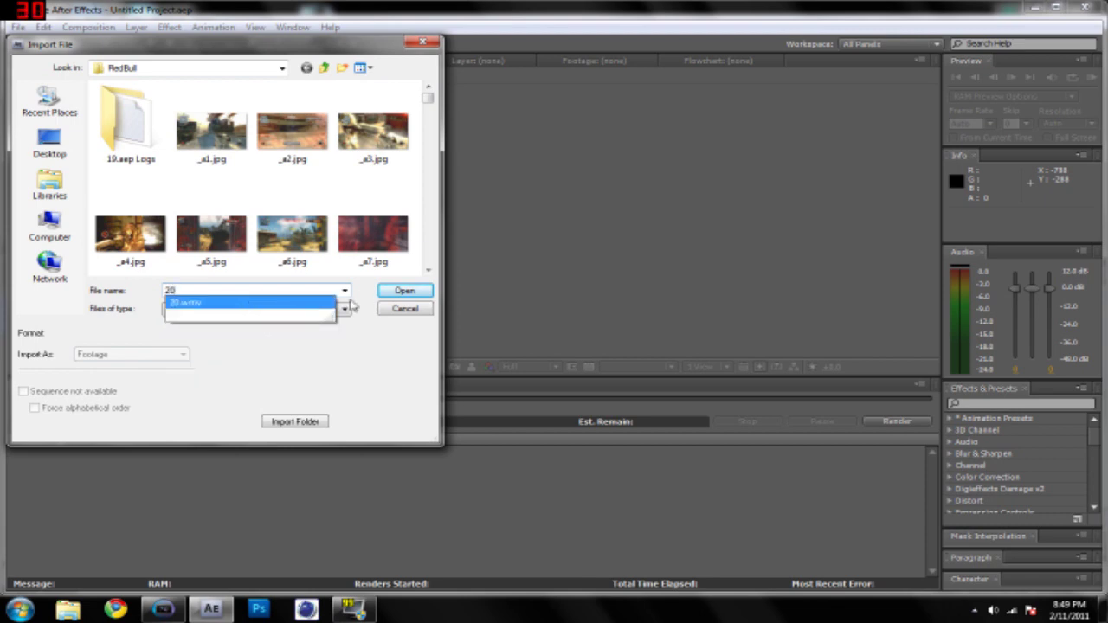
click(397, 292)
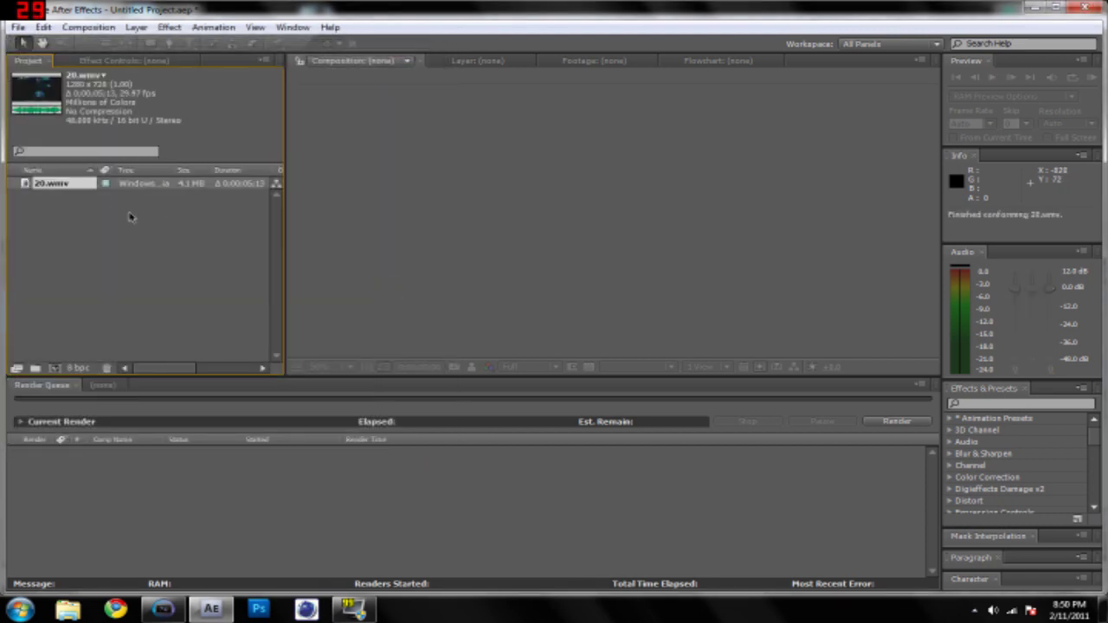
Create a composition from 20.wmv and set the current time to the freeze-frame at 0;00;02;11.
drag(52, 186, 549, 210)
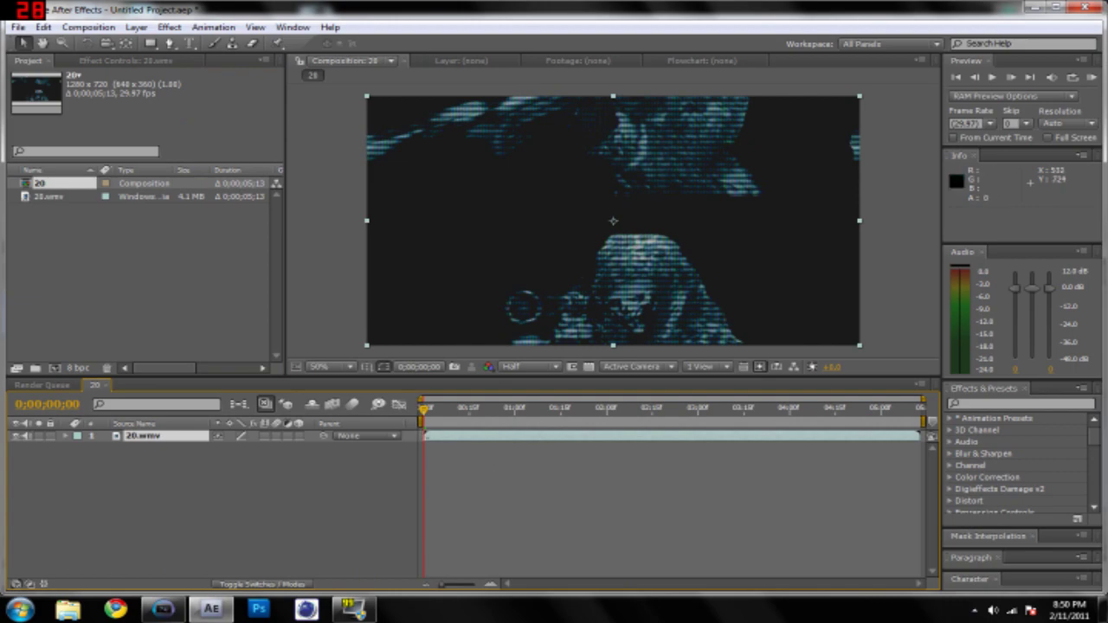
drag(424, 413, 643, 426)
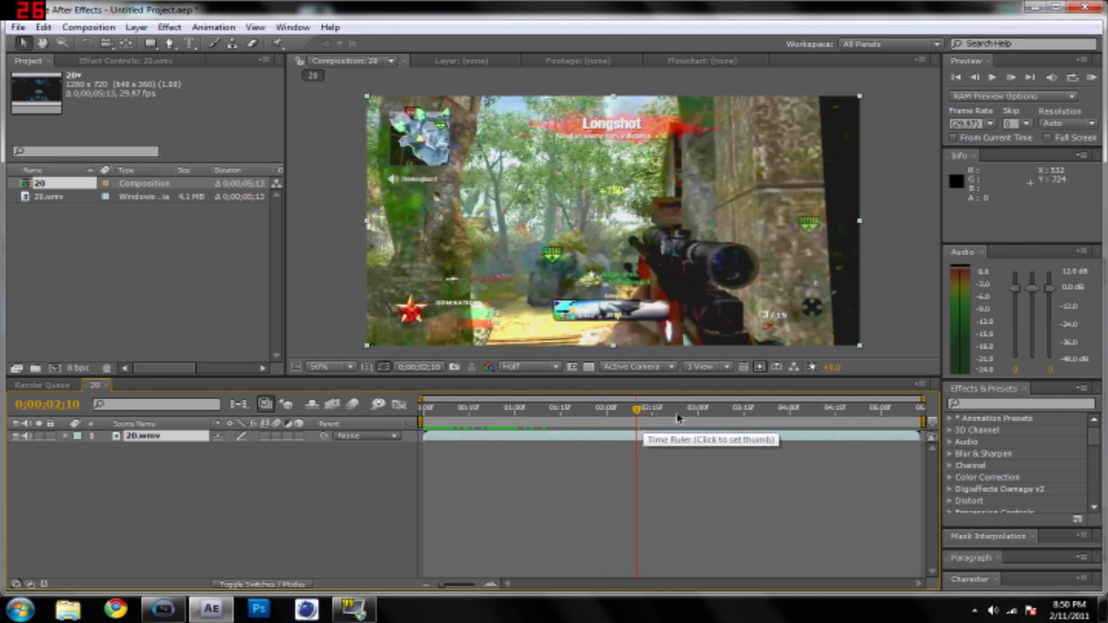
mouse_move(637, 415)
mouse_down()
mouse_move(618, 416)
mouse_move(640, 418)
mouse_up()
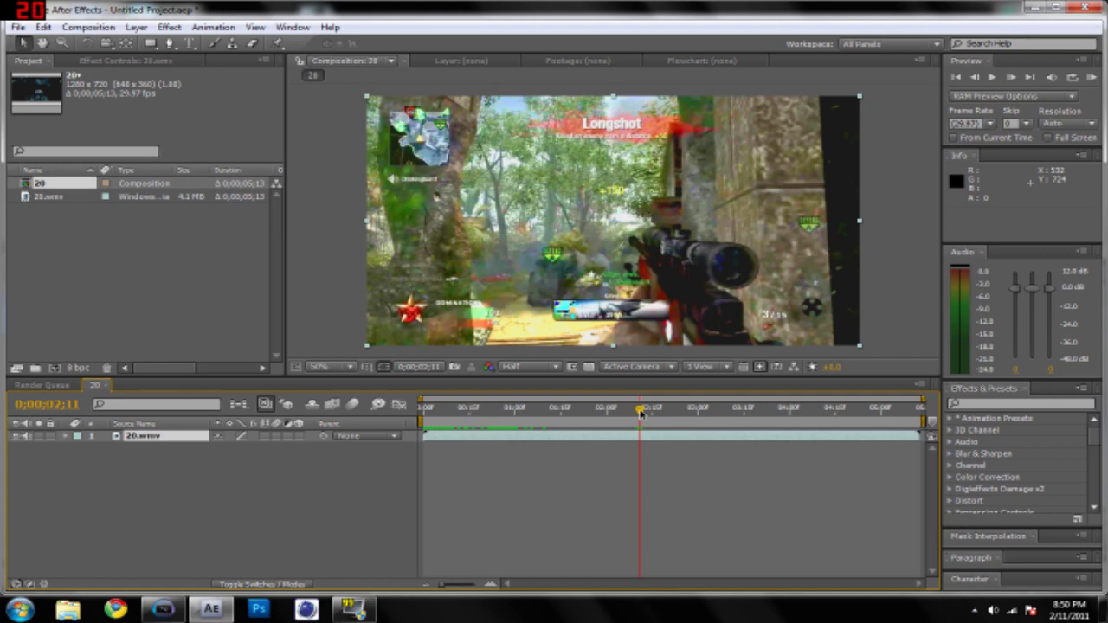
Start a Pen tool mask on the 20.wmv layer at the frame's bottom edge, beside the player's hand, keeping only the first point.
key(g)
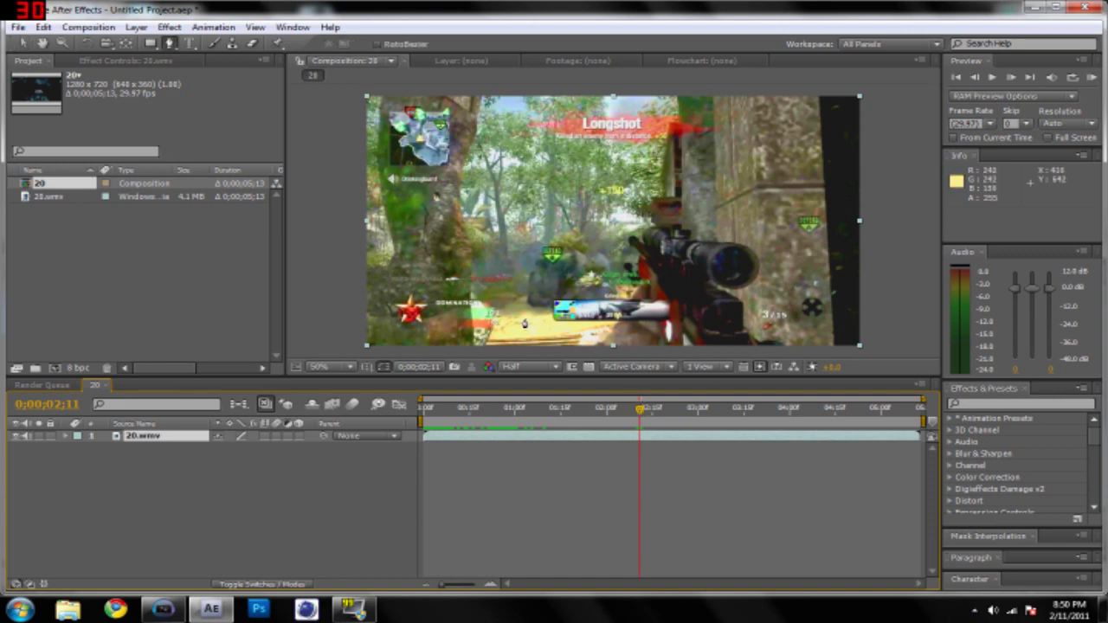
click(574, 347)
scroll(580, 343, up, 5)
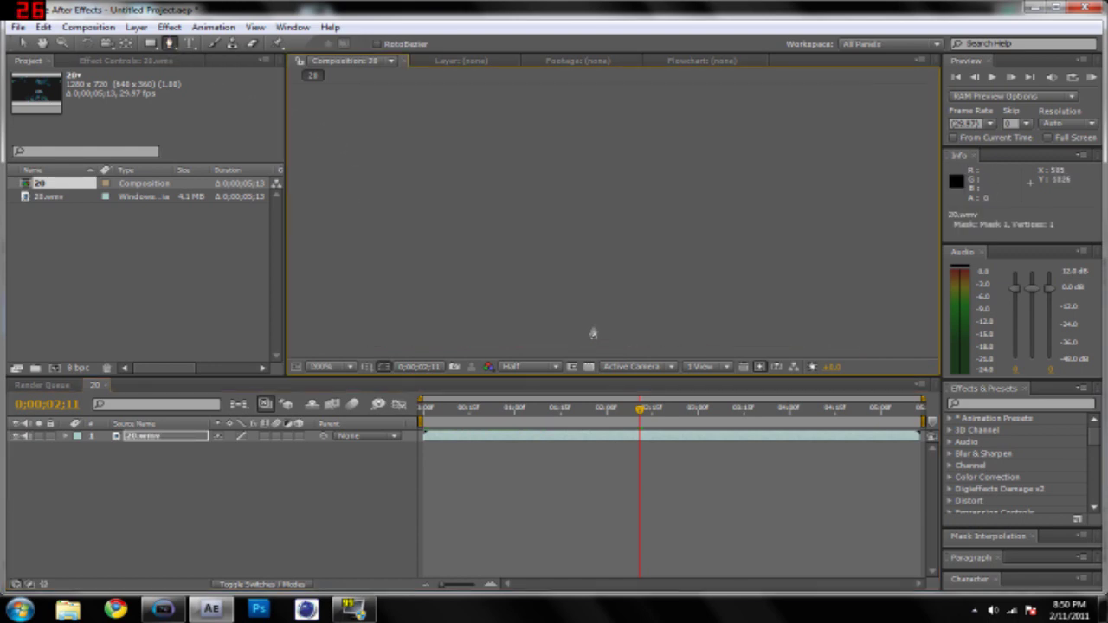
scroll(593, 329, up, 1)
scroll(616, 195, down, 3)
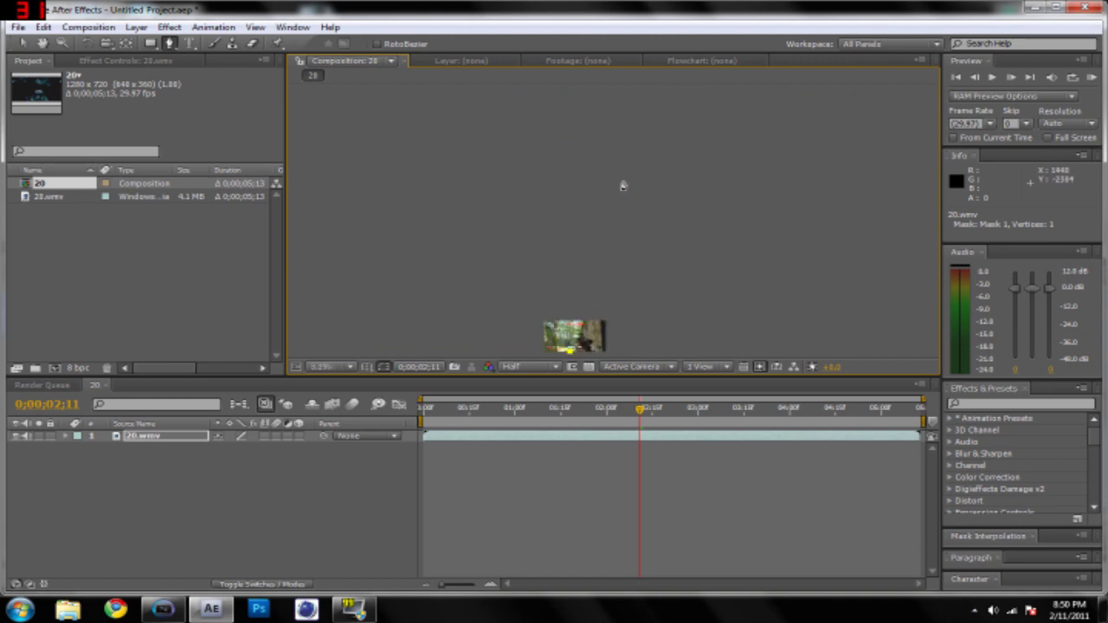
scroll(610, 242, up, 3)
scroll(601, 265, up, 4)
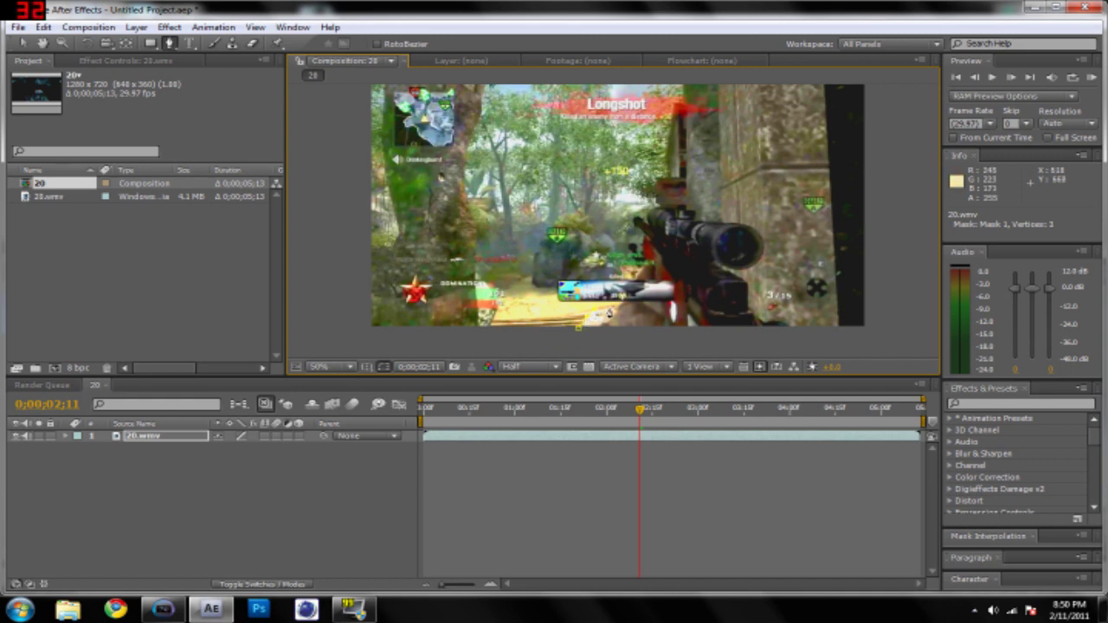
key(ctrl+z)
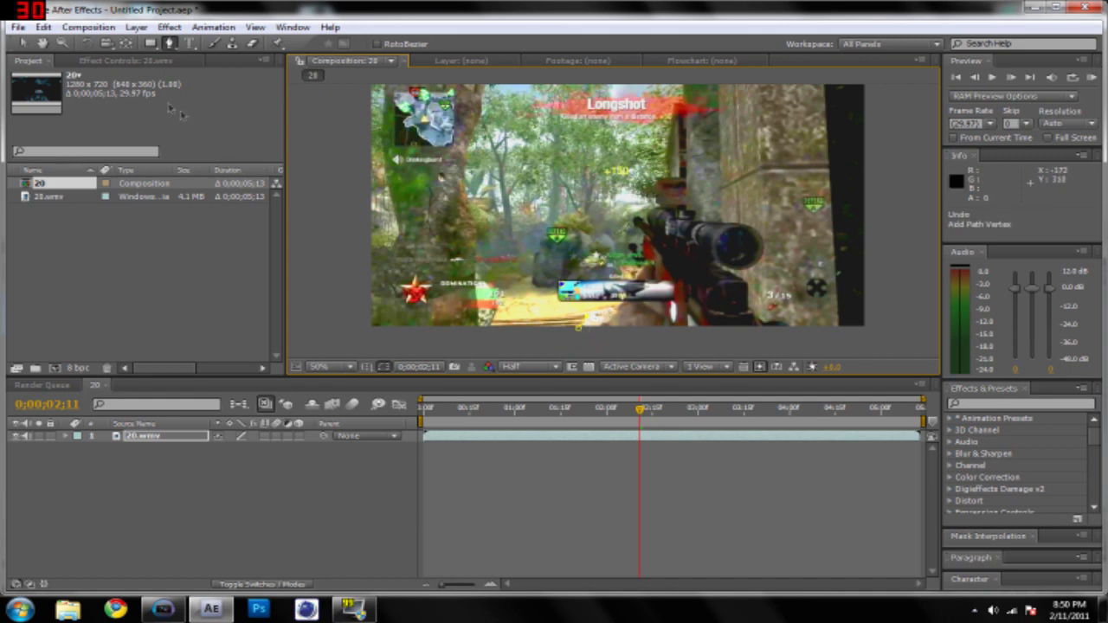
Extend the mask path from its first point up along the hand's edge to the rifle at 100% zoom.
click(41, 43)
scroll(655, 249, up, 4)
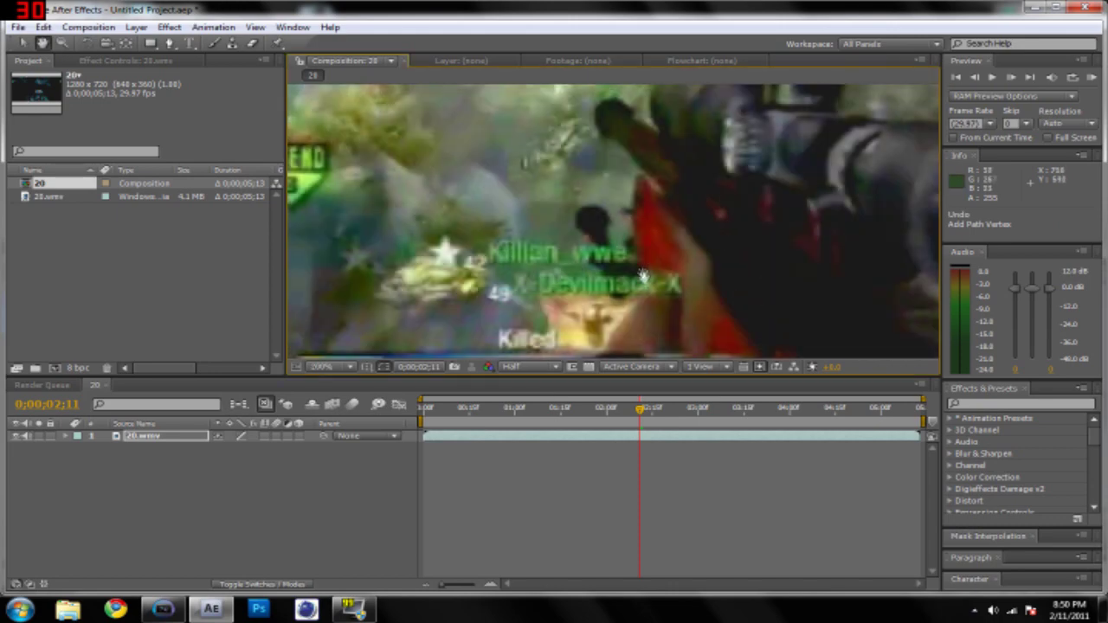
scroll(665, 176, down, 2)
key(z)
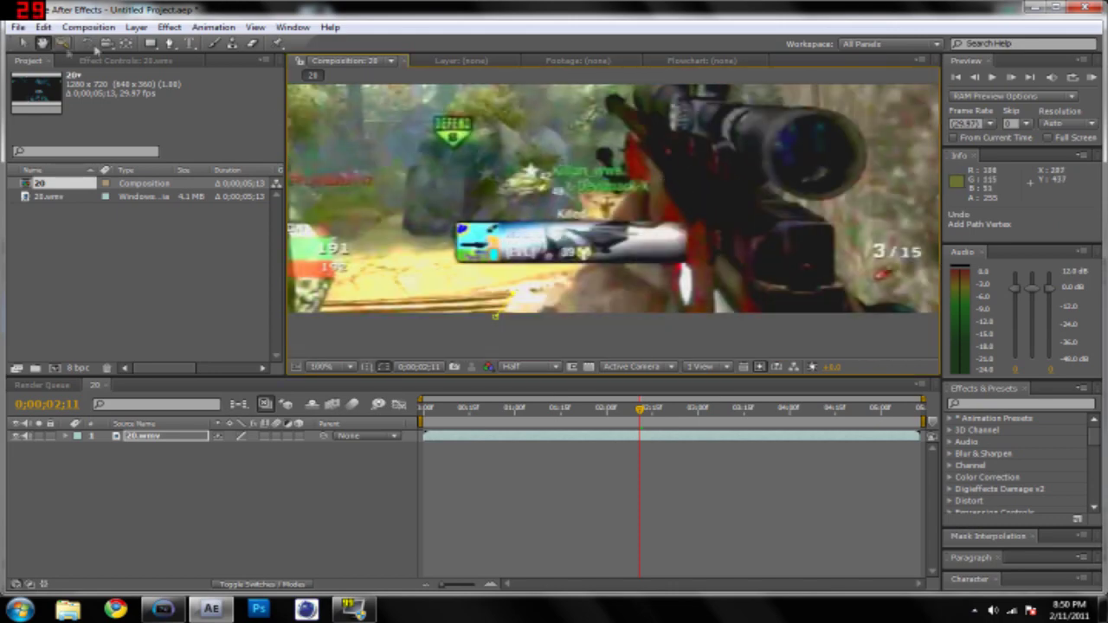
click(171, 43)
click(530, 288)
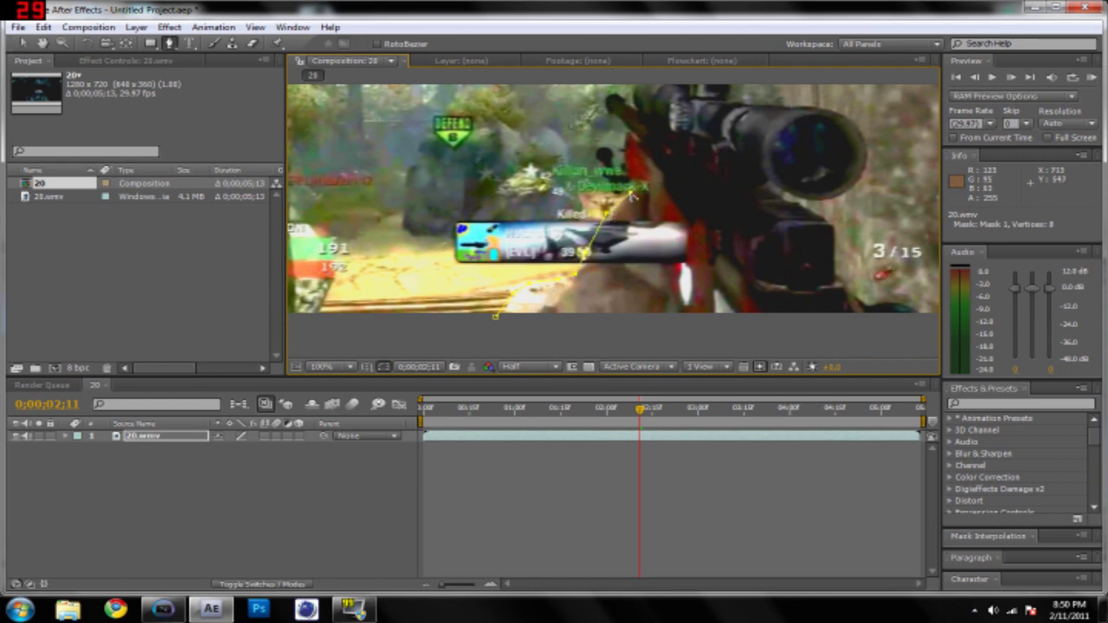
Trace the mask path around the rifle's muzzle end and over the raised mount to the start of the scope tube.
scroll(625, 167, down, 2)
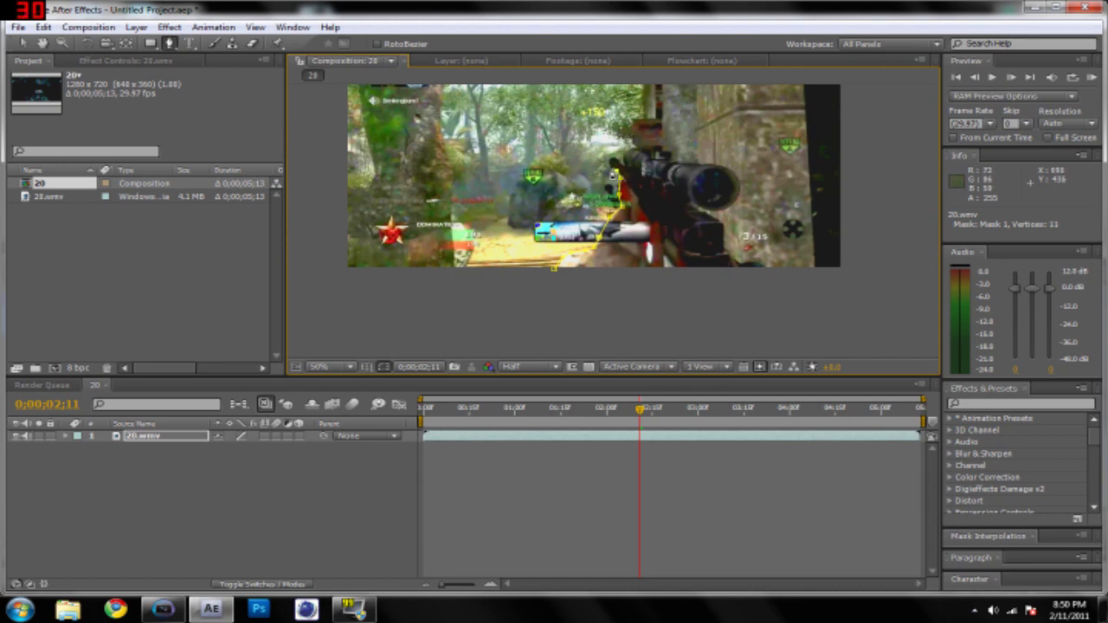
click(613, 163)
click(619, 162)
click(625, 167)
click(622, 156)
click(640, 149)
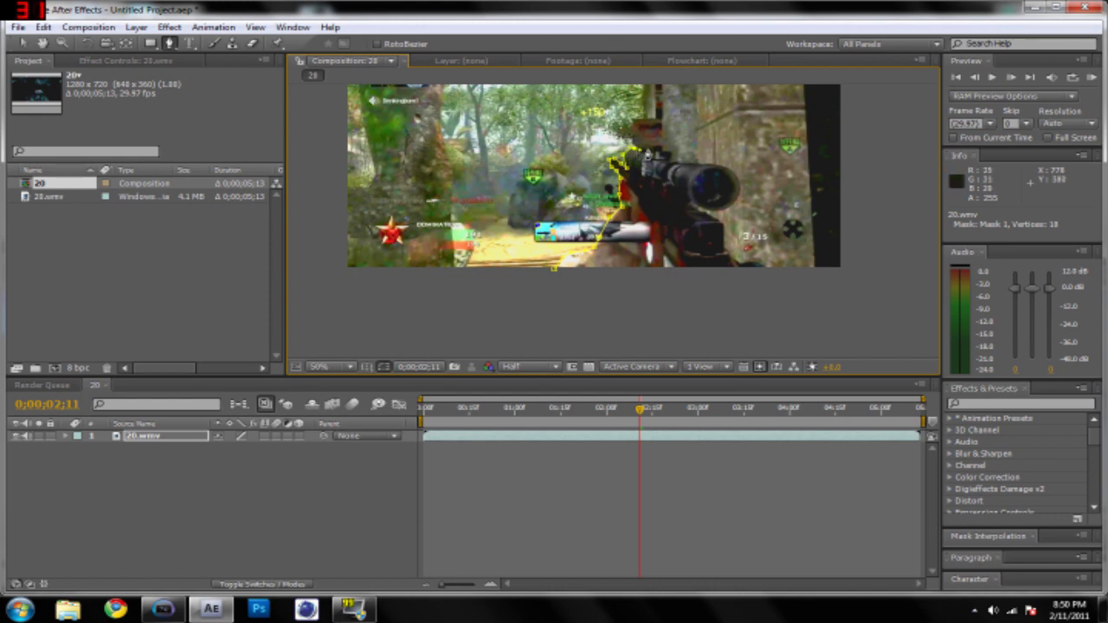
click(649, 148)
click(657, 146)
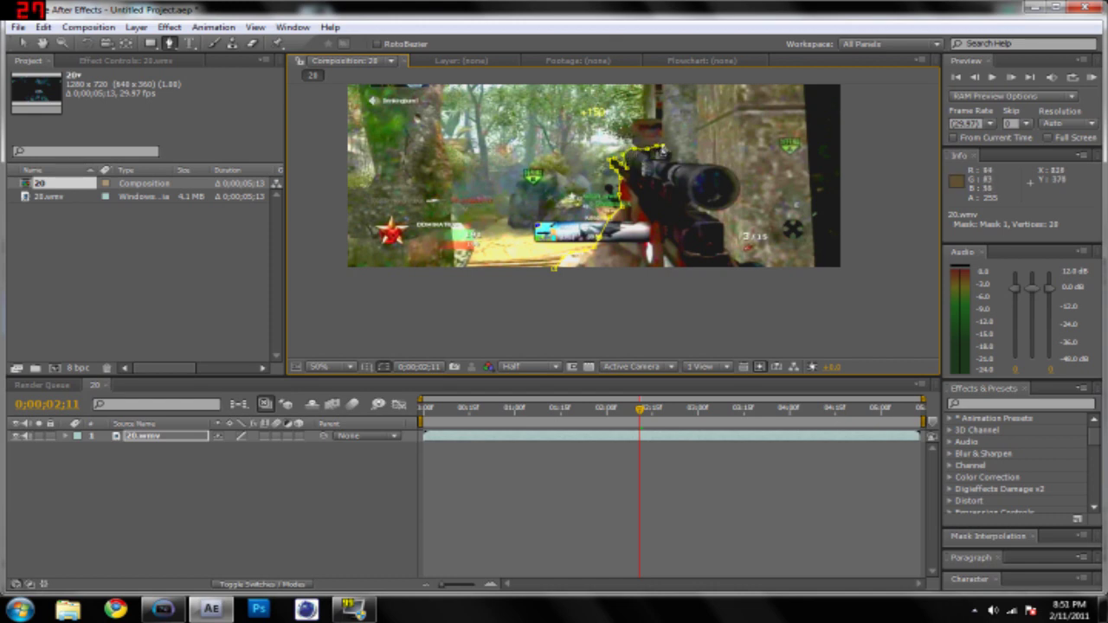
click(659, 156)
click(677, 163)
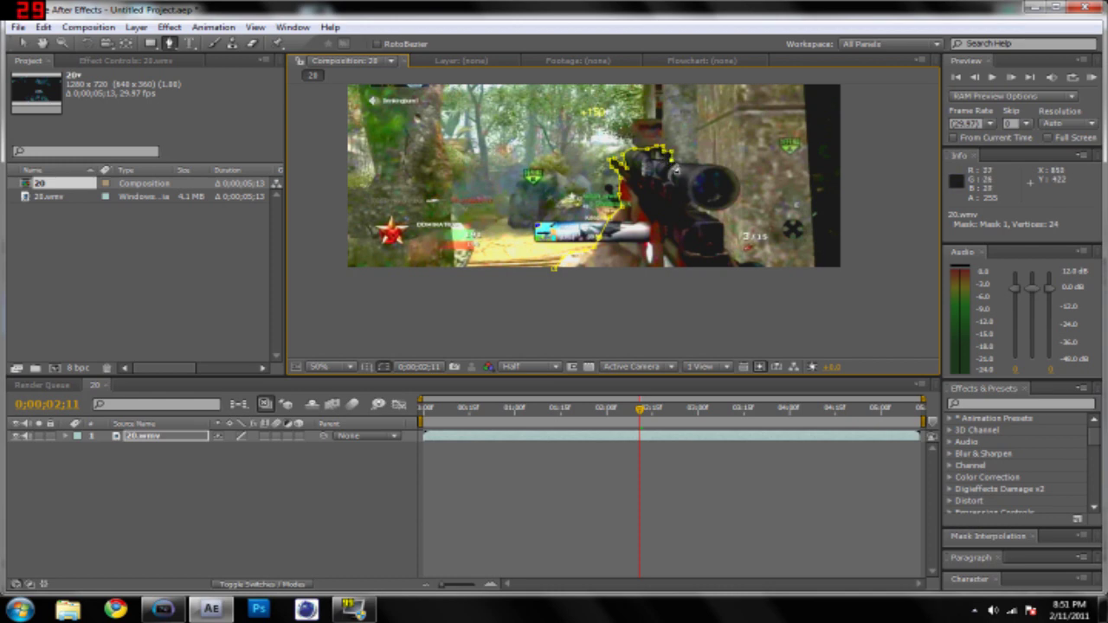
Undo the last mask points and extend the path along the top of the scope to its front lens.
click(689, 169)
key(ctrl+z)
key(ctrl+z)
scroll(723, 173, up, 2)
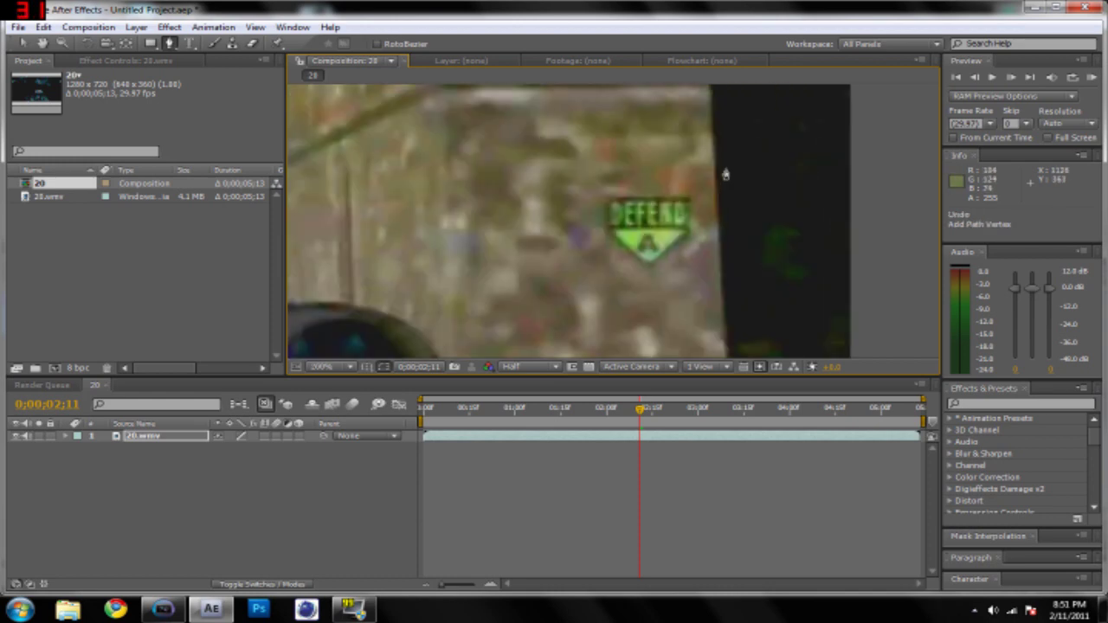
scroll(607, 223, down, 1)
click(480, 263)
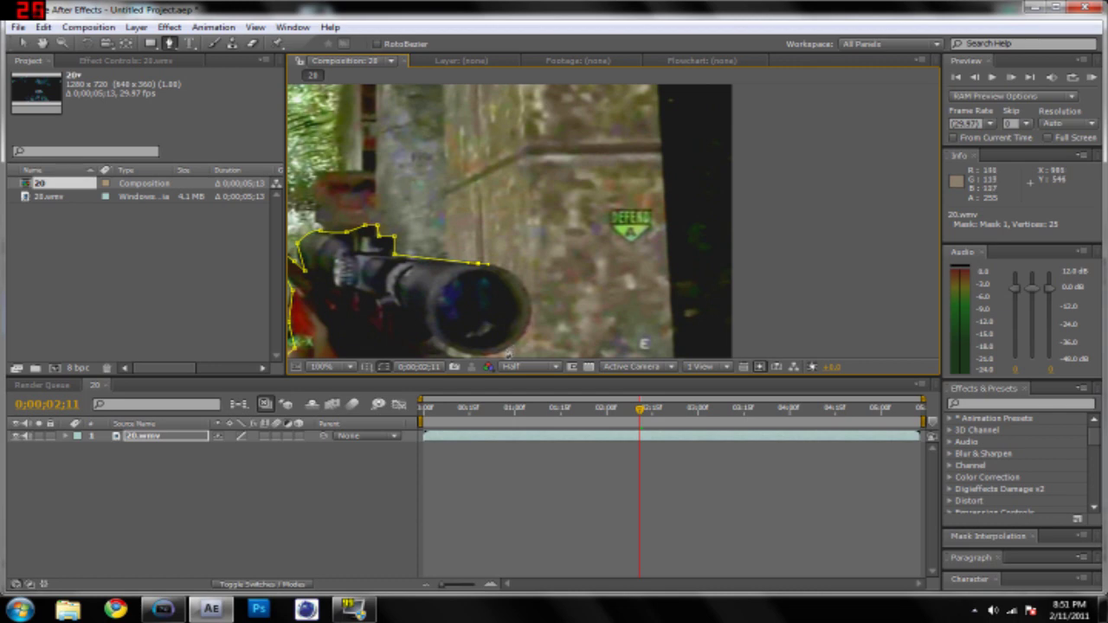
Curve the mask path around the outer rim of the scope's lens down to its lower edge.
scroll(503, 337, down, 2)
drag(504, 320, 448, 345)
key(ctrl+z)
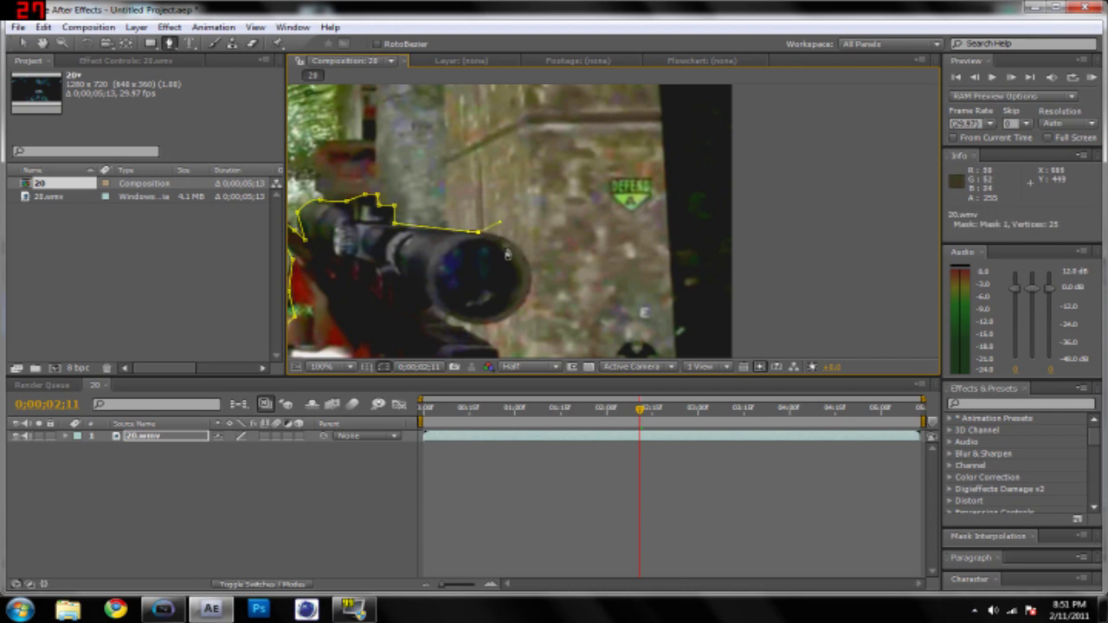
drag(519, 289, 477, 318)
key(ctrl+z)
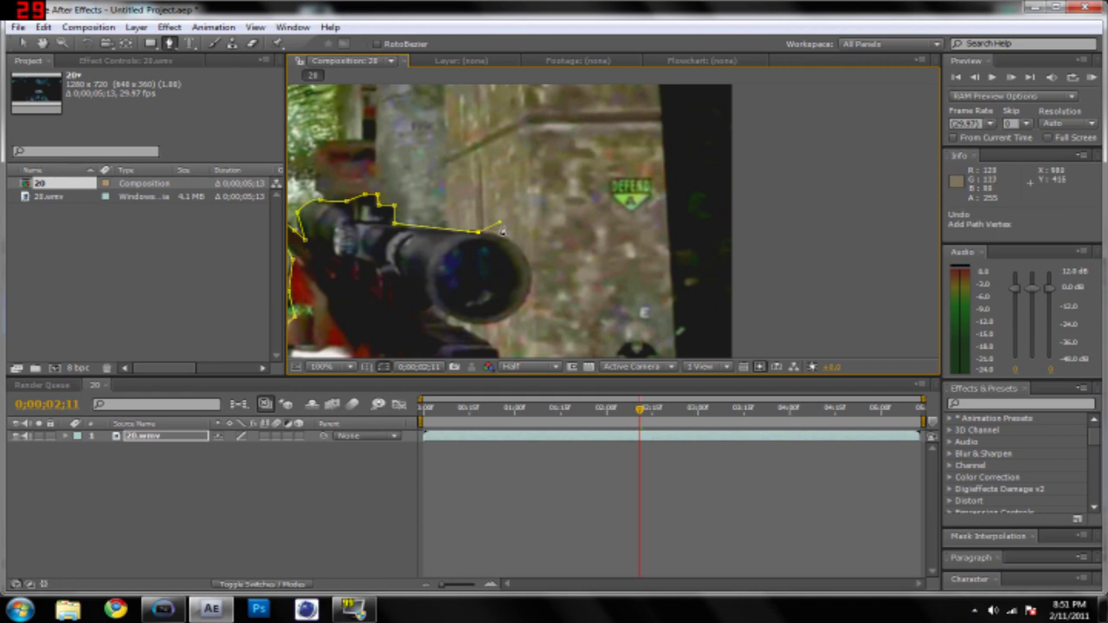
drag(528, 268, 514, 315)
click(480, 323)
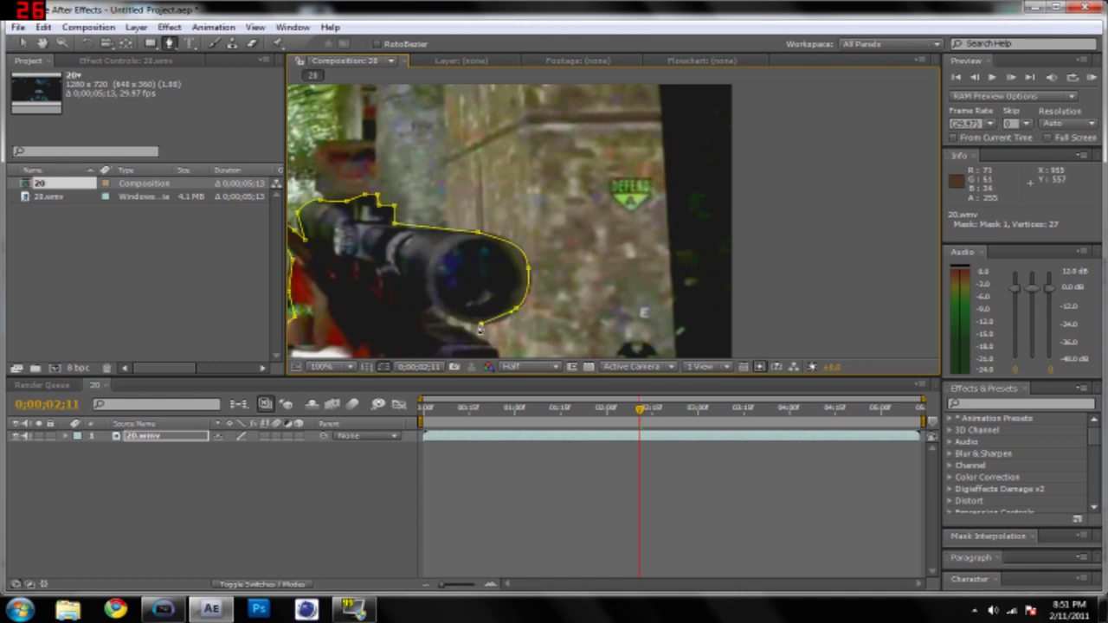
Redo the mask points at the lens's lower edge and extend the path along the underside of the scope.
click(450, 316)
key(ctrl+z)
key(ctrl+z)
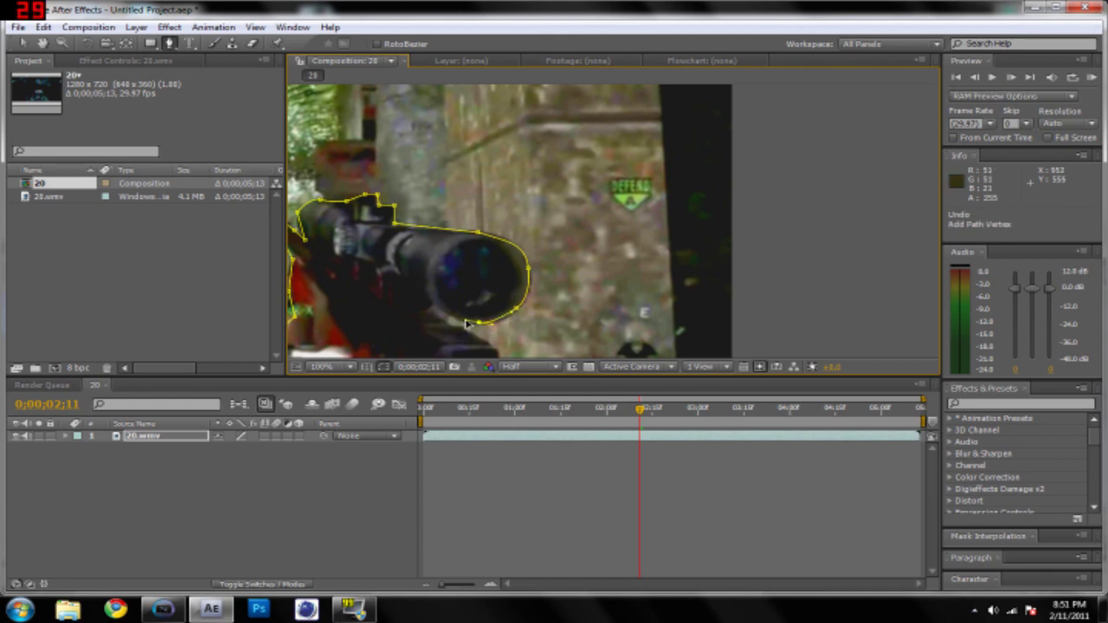
click(479, 322)
click(439, 316)
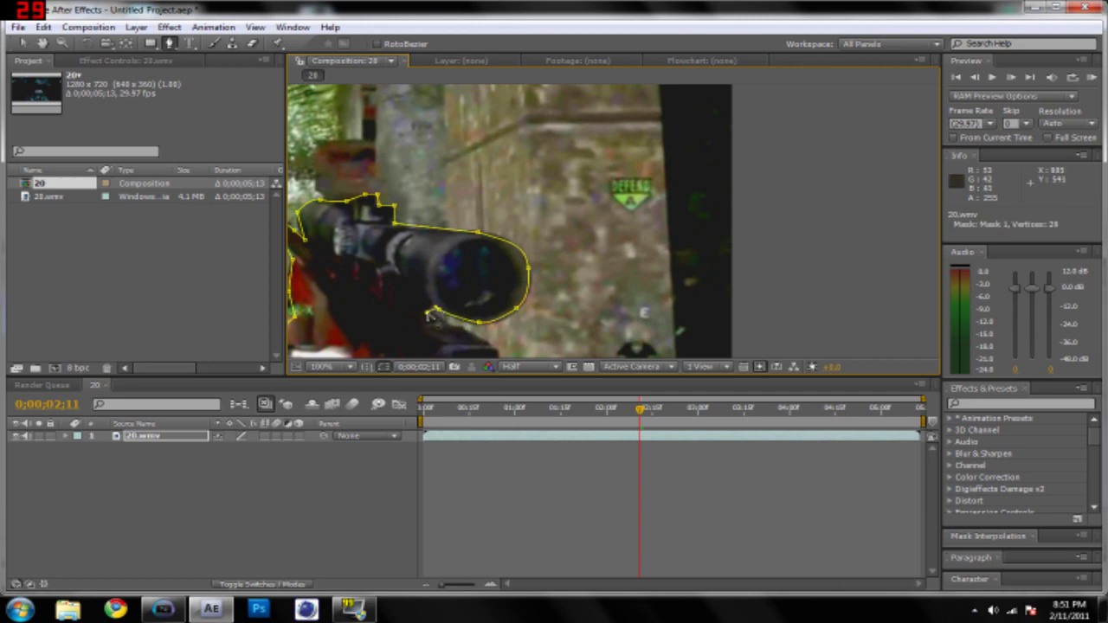
Extend the mask path from the scope's underside along the rifle's lower body to just below the footage's bottom edge.
scroll(502, 331, down, 2)
scroll(508, 326, up, 1)
scroll(511, 324, down, 3)
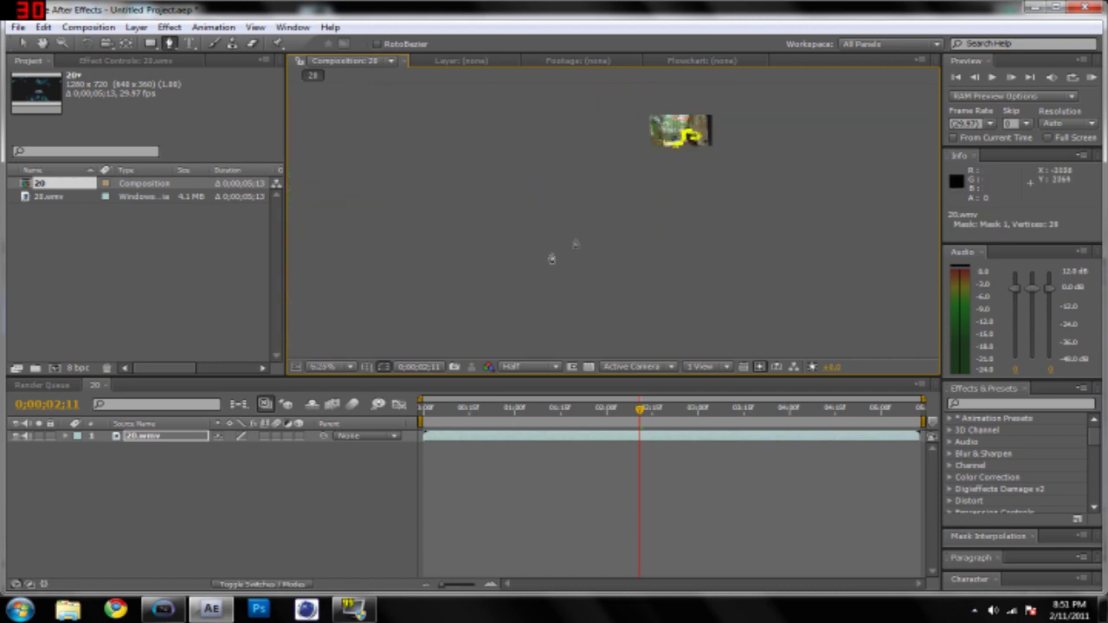
scroll(695, 141, up, 2)
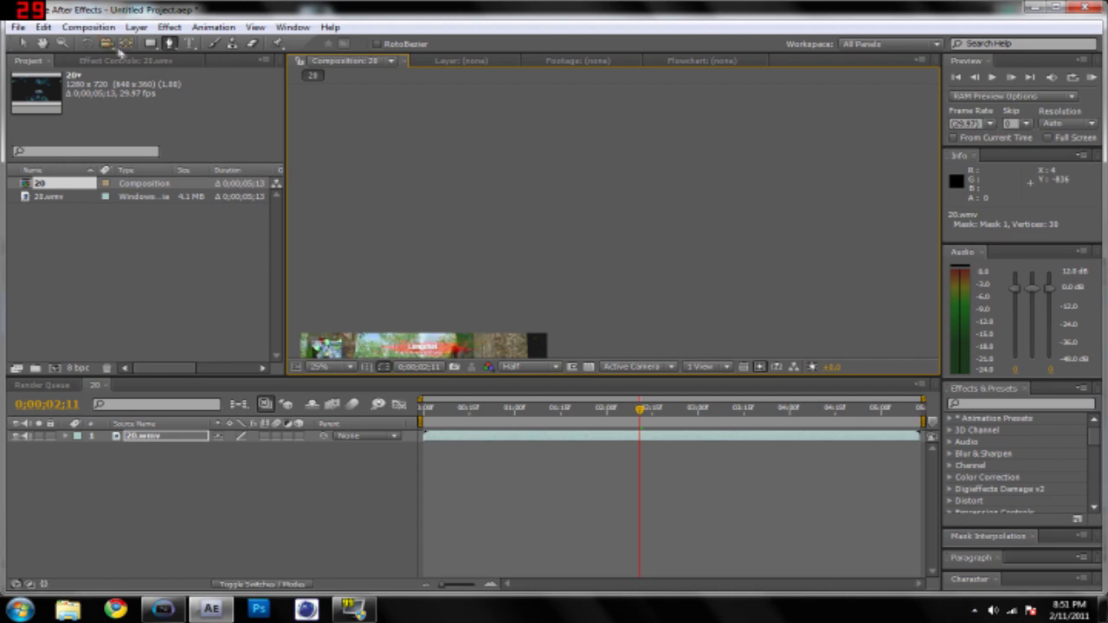
click(42, 43)
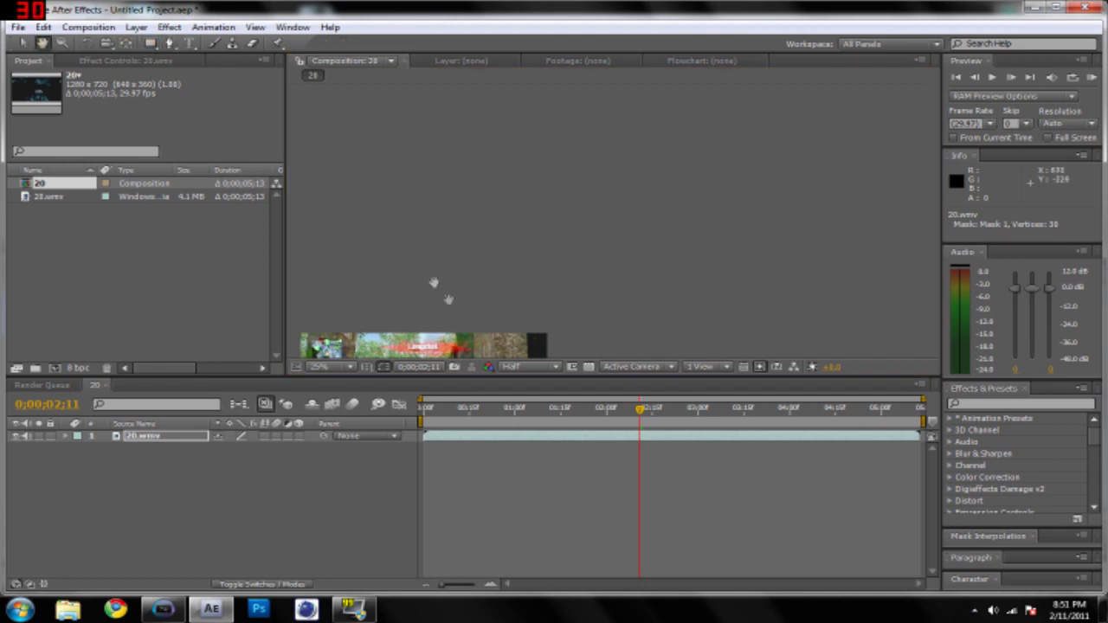
drag(497, 355, 528, 178)
scroll(527, 213, up, 1)
drag(468, 306, 557, 220)
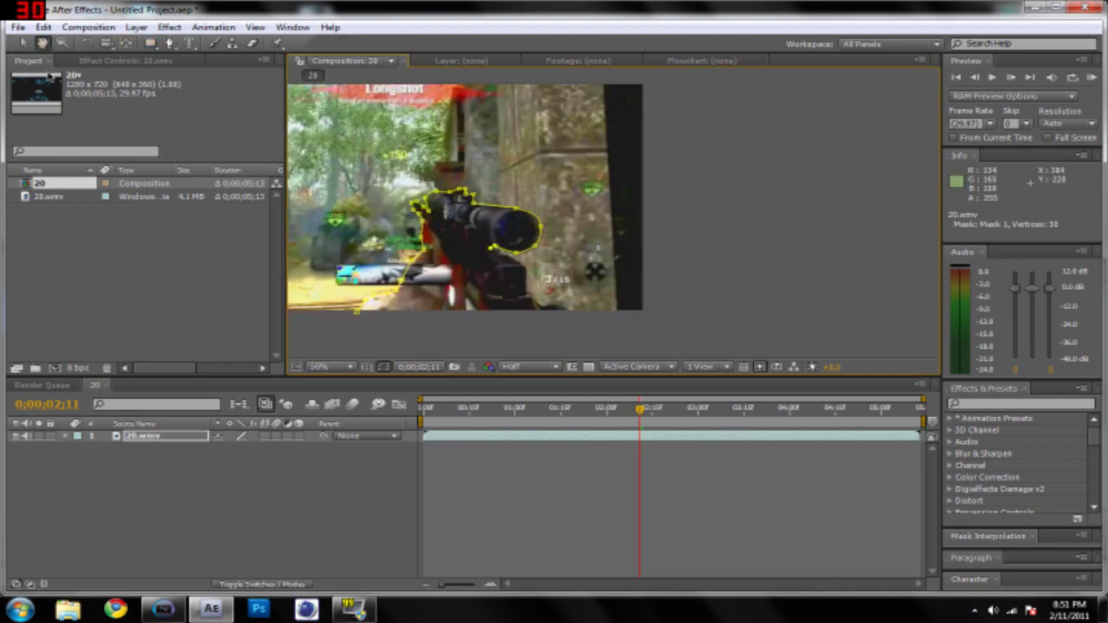
click(170, 43)
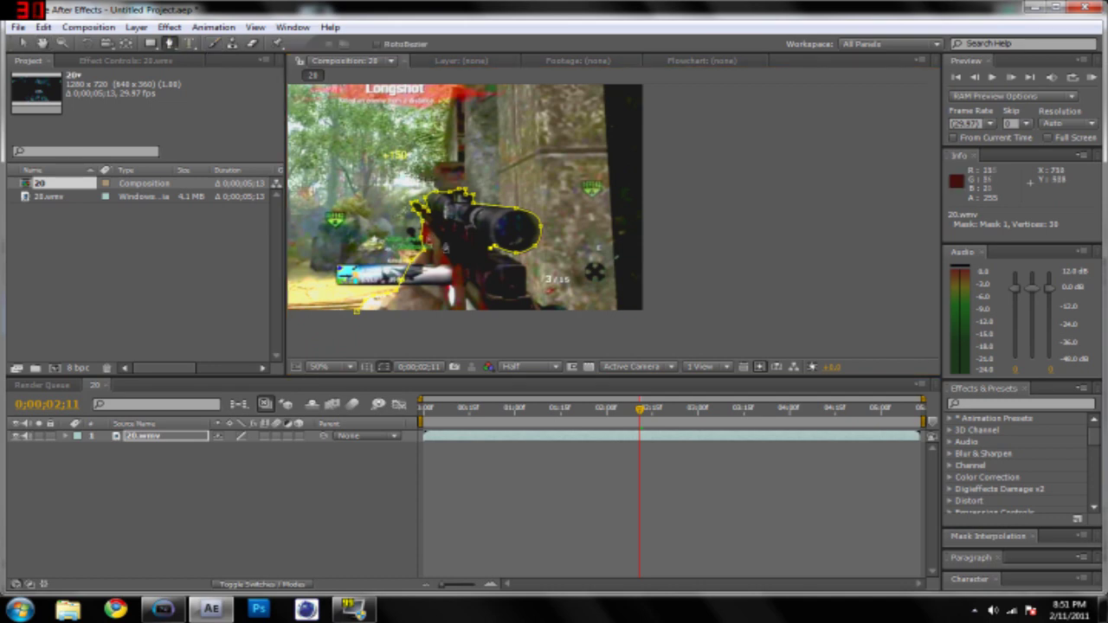
click(493, 250)
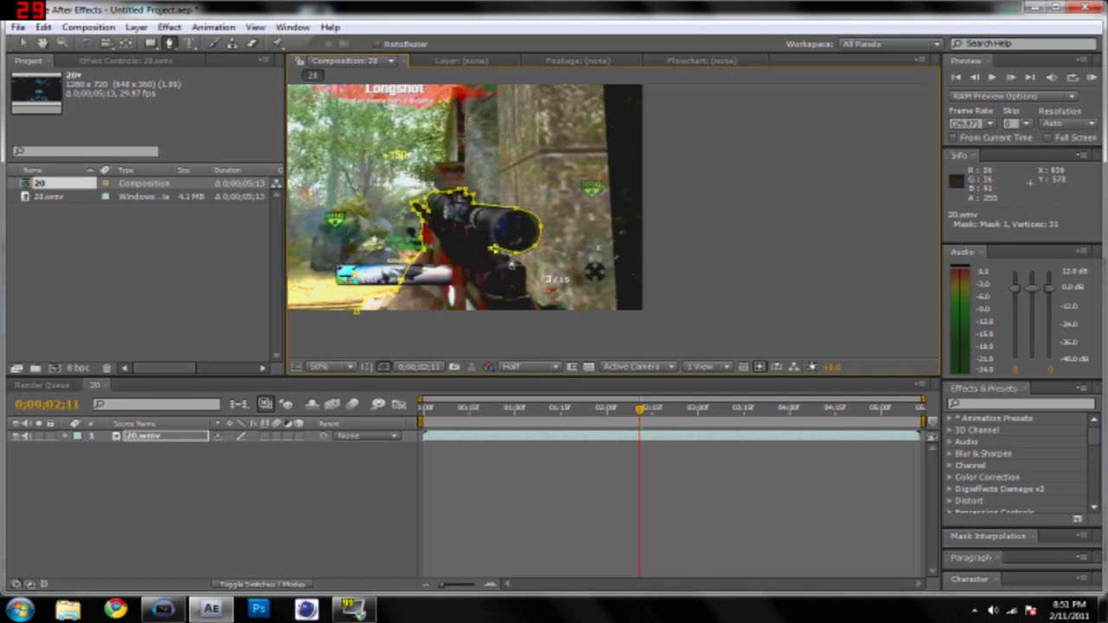
click(522, 272)
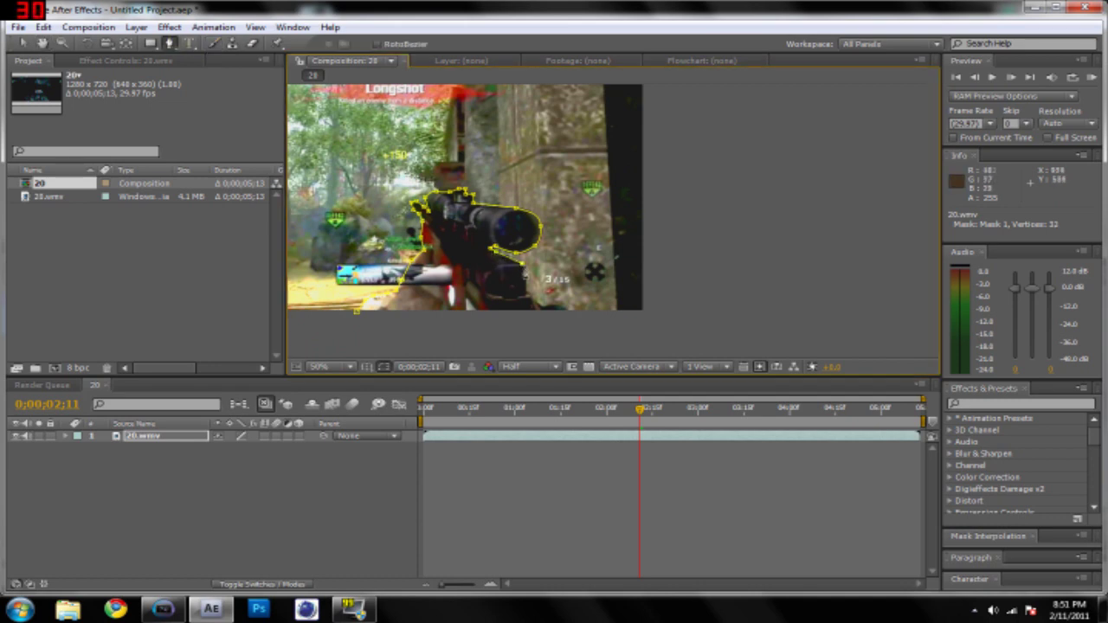
click(524, 268)
click(524, 292)
click(538, 310)
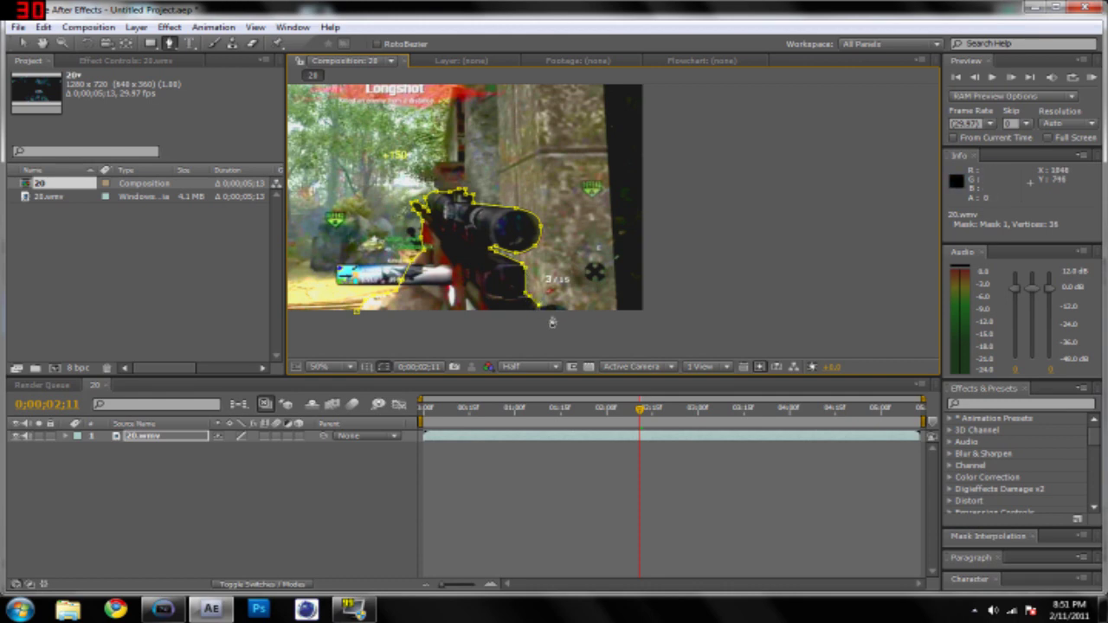
click(456, 326)
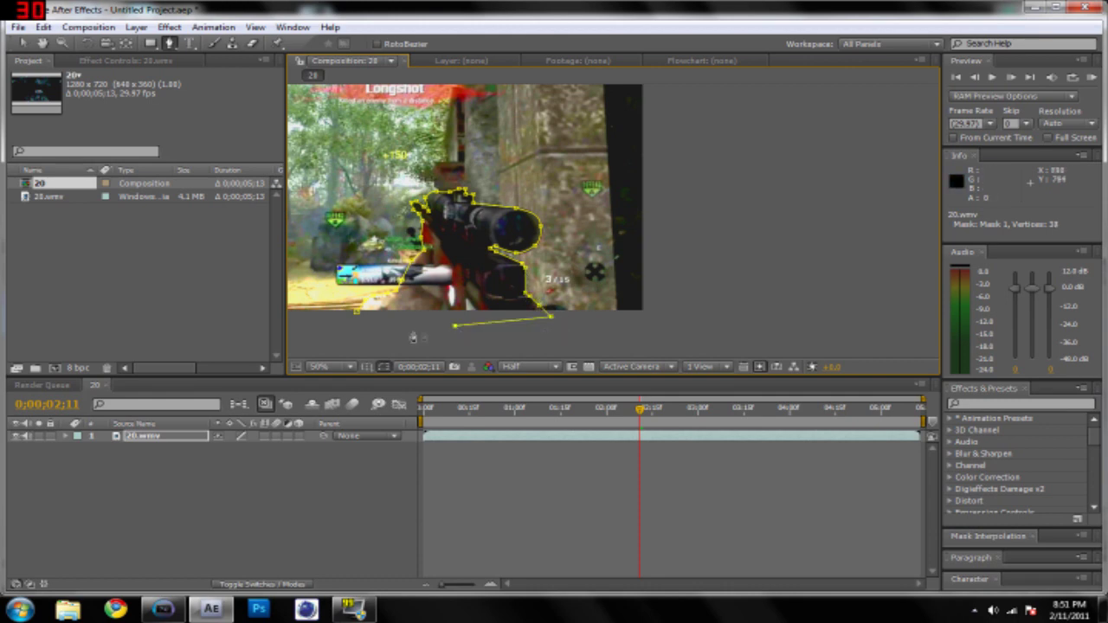
click(357, 313)
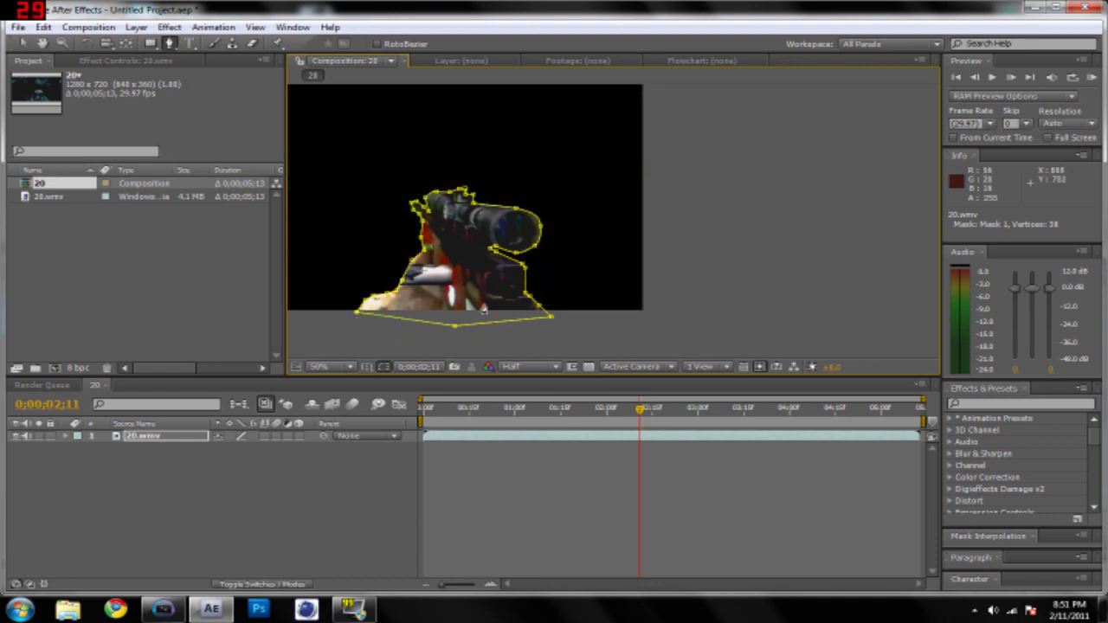
key(ctrl+z)
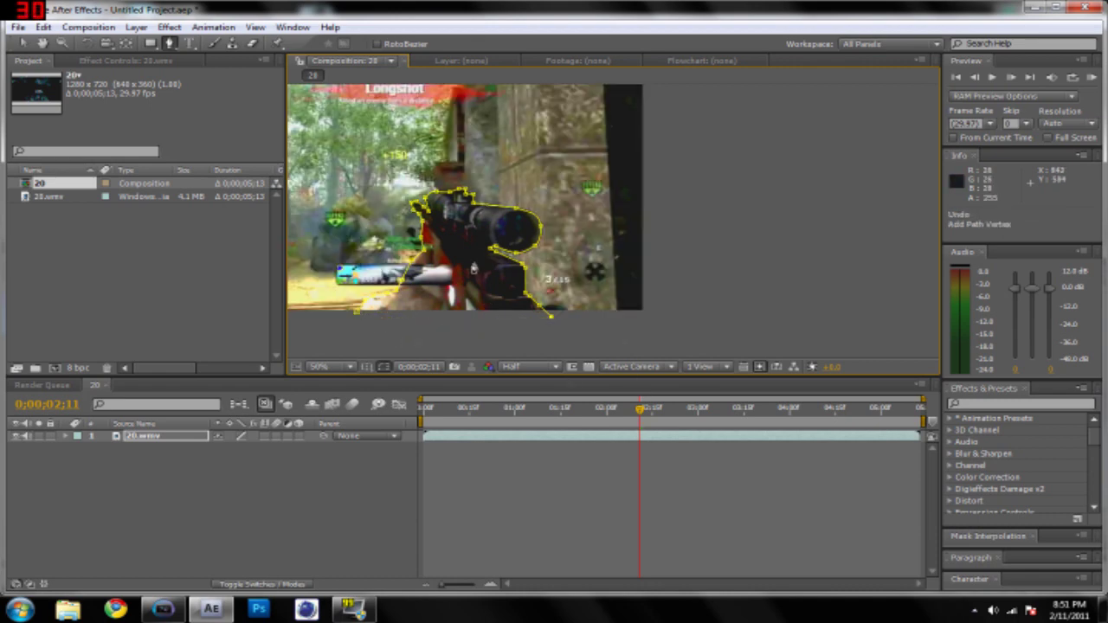
Select Mask 1 on the video layer with its path left open and apply the Stroke effect.
click(42, 43)
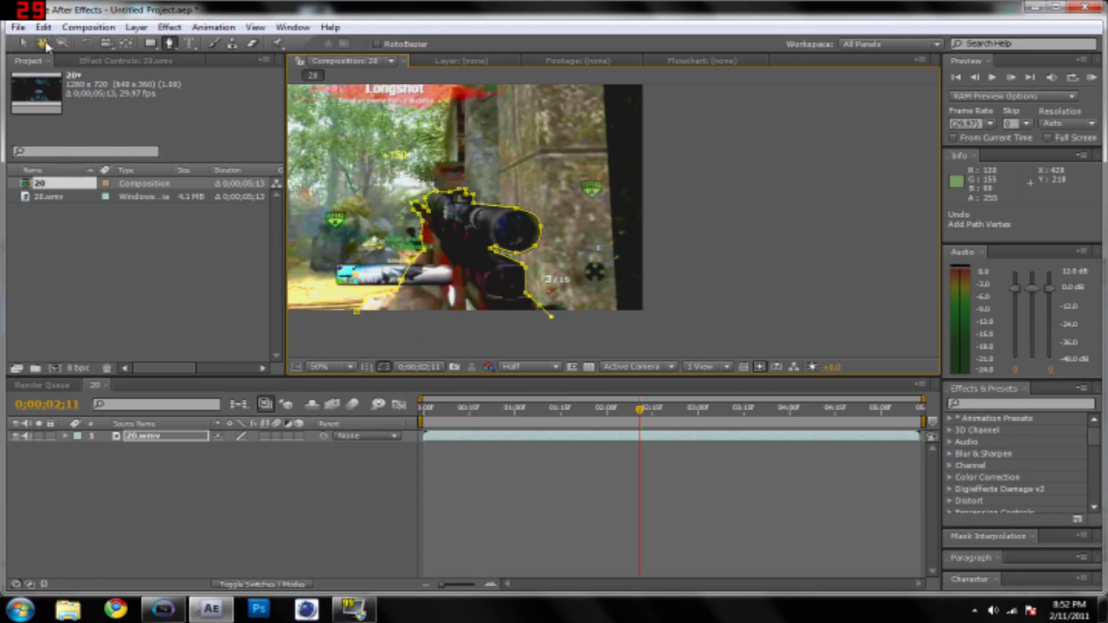
drag(422, 136, 525, 151)
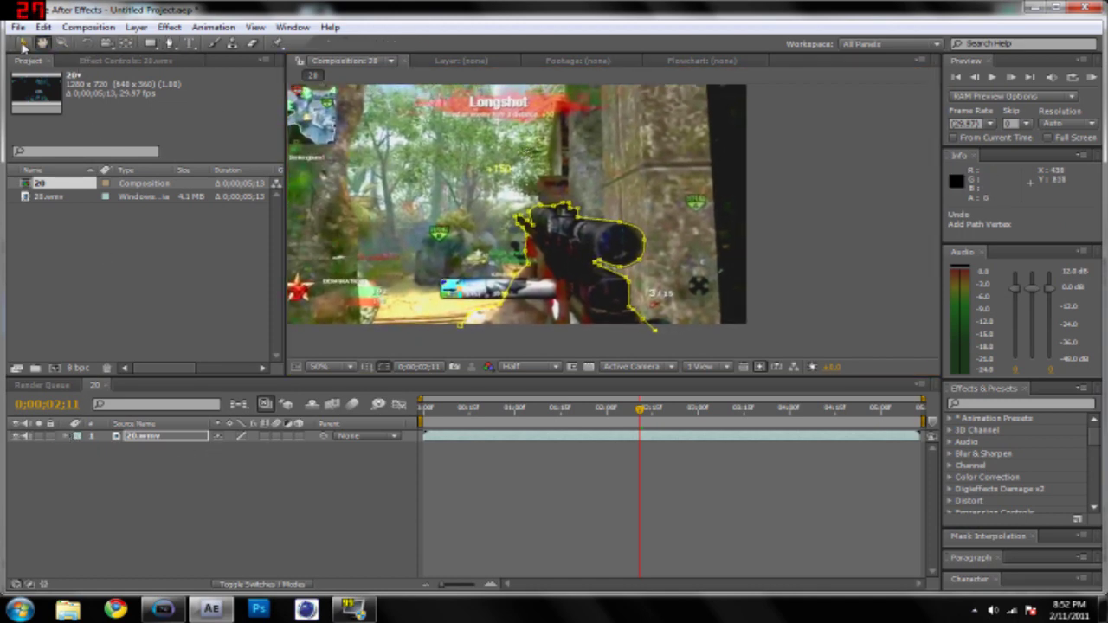
key(v)
click(66, 437)
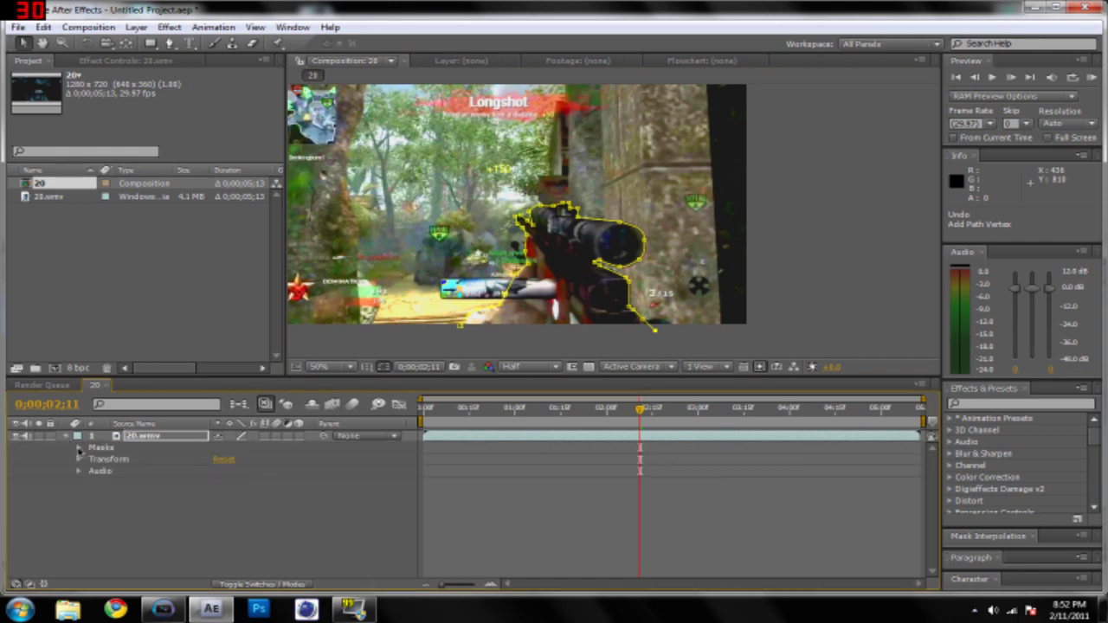
click(79, 448)
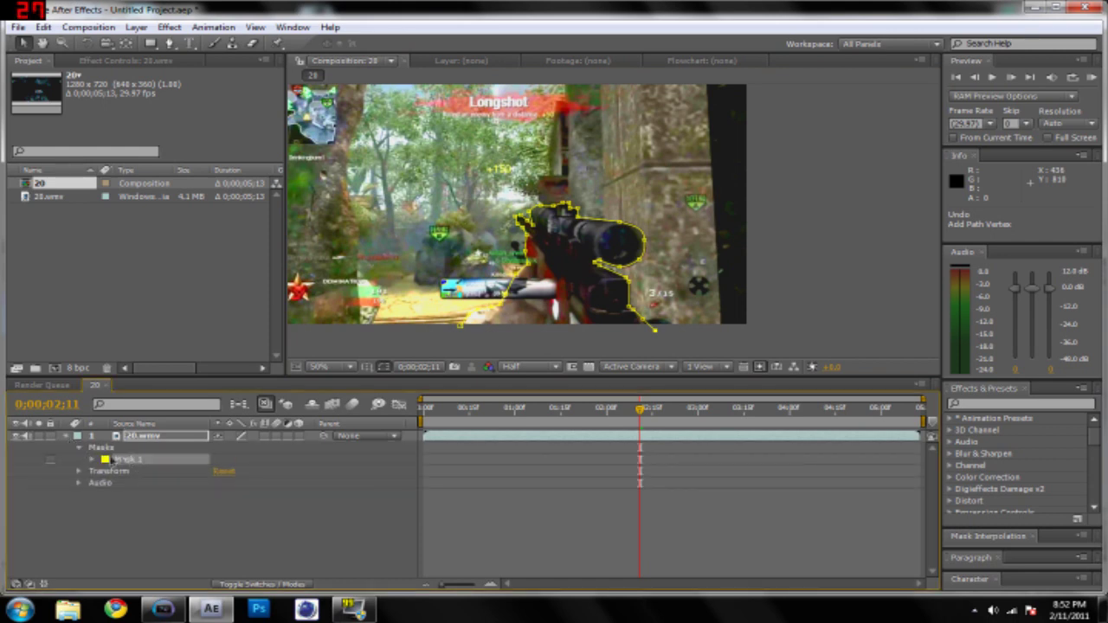
click(112, 461)
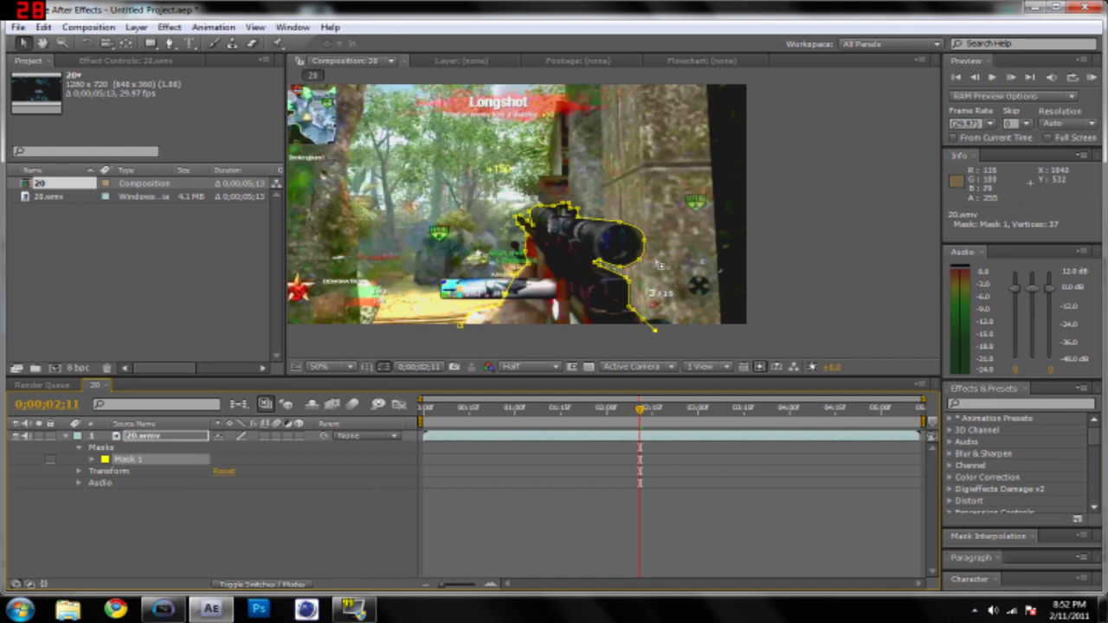
click(170, 27)
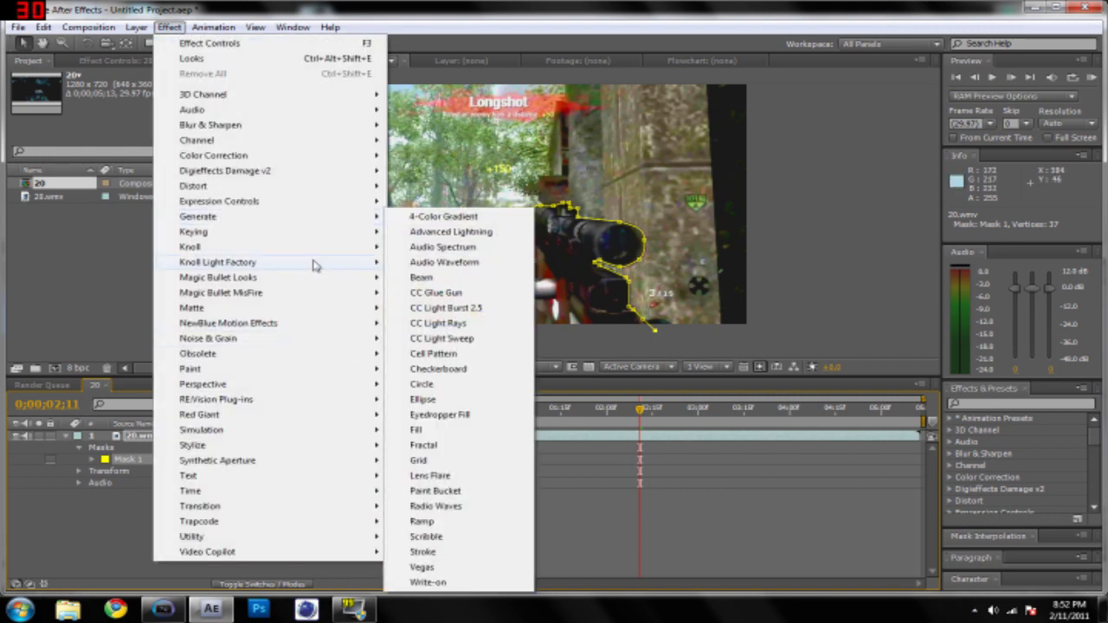
mouse_move(308, 216)
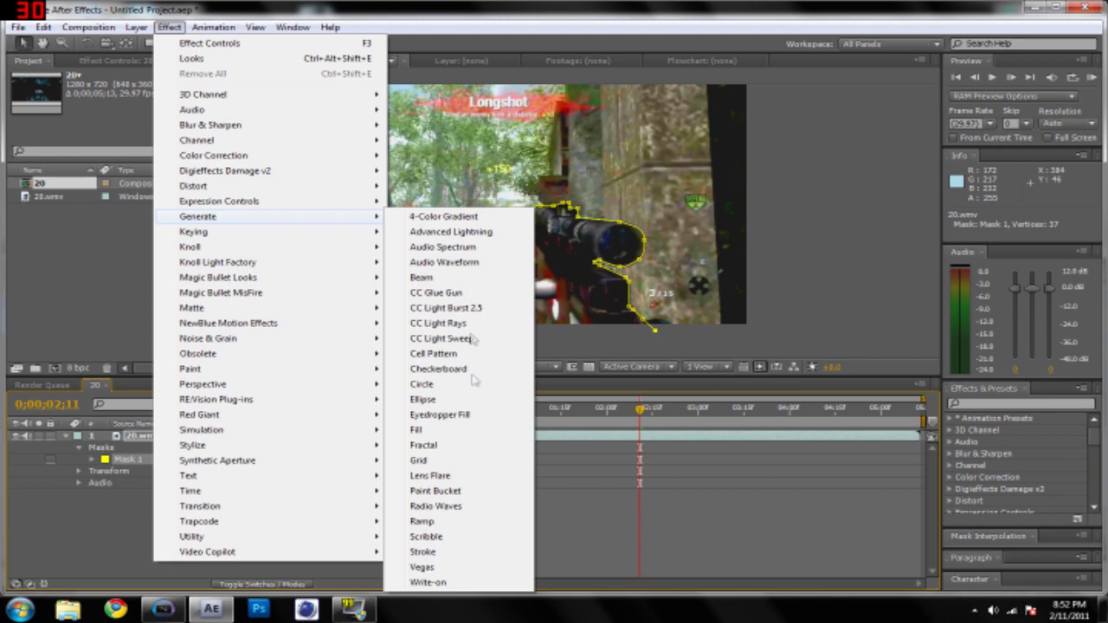
click(423, 551)
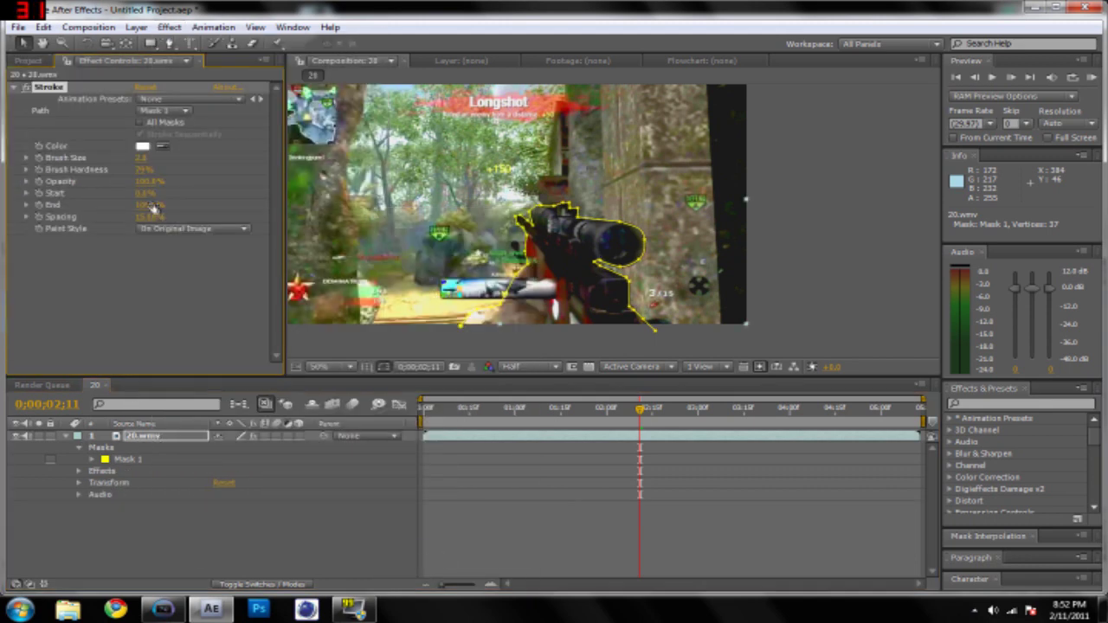
Set the stroke's brush size to 4.5 and its color to FF0000, and deselect the layer to check the outline.
mouse_move(144, 165)
mouse_down()
mouse_move(199, 164)
mouse_move(186, 165)
mouse_up()
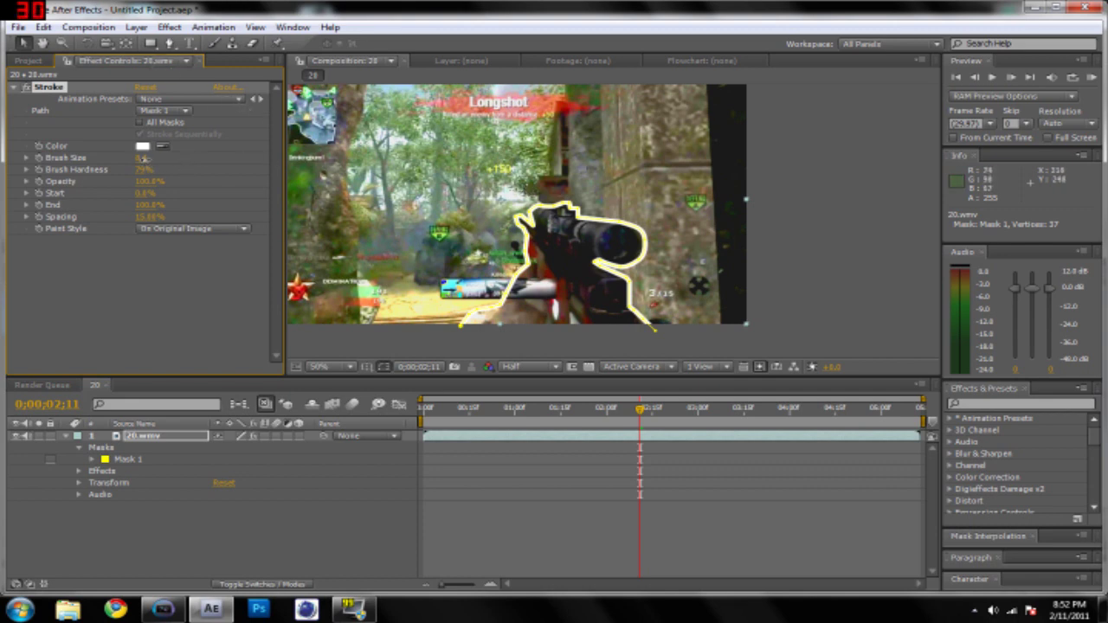
drag(144, 160, 111, 159)
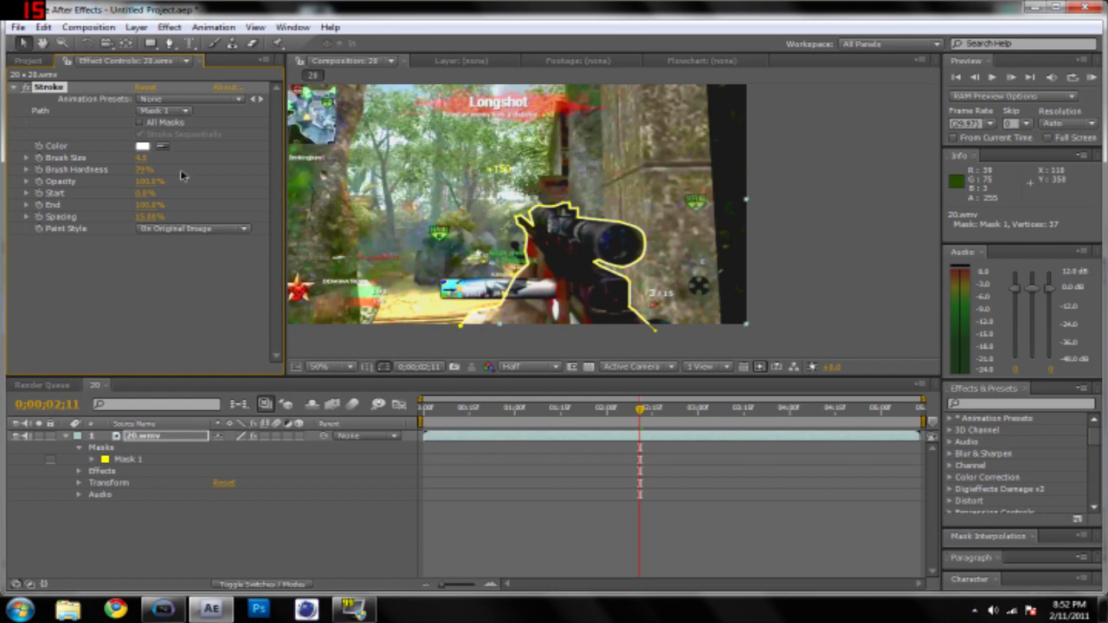
click(142, 145)
text(ff0000)
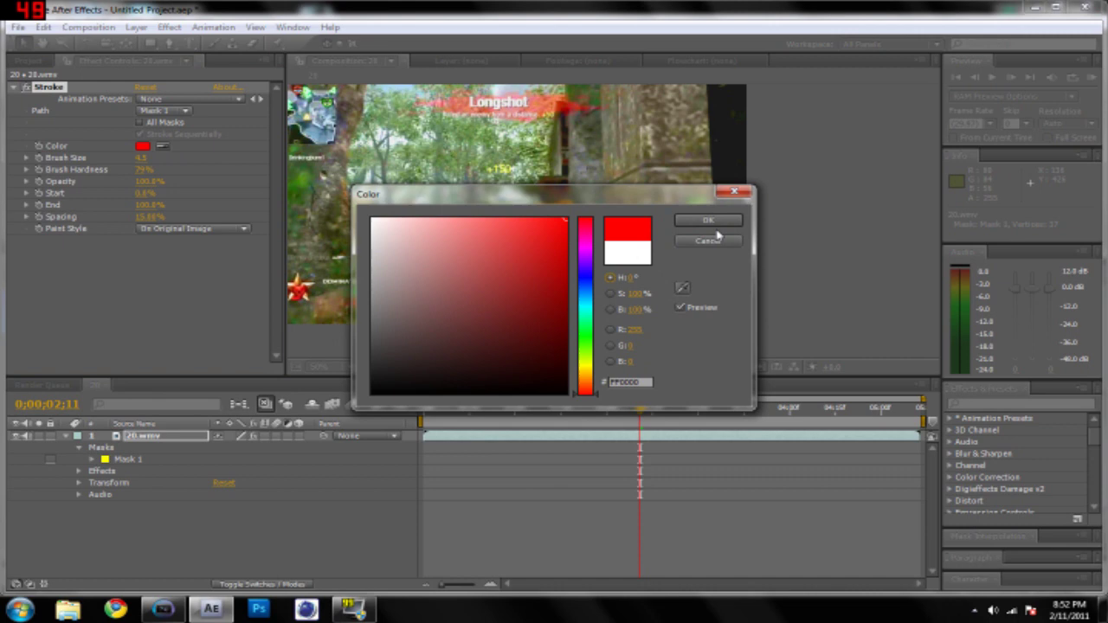
click(716, 224)
click(794, 334)
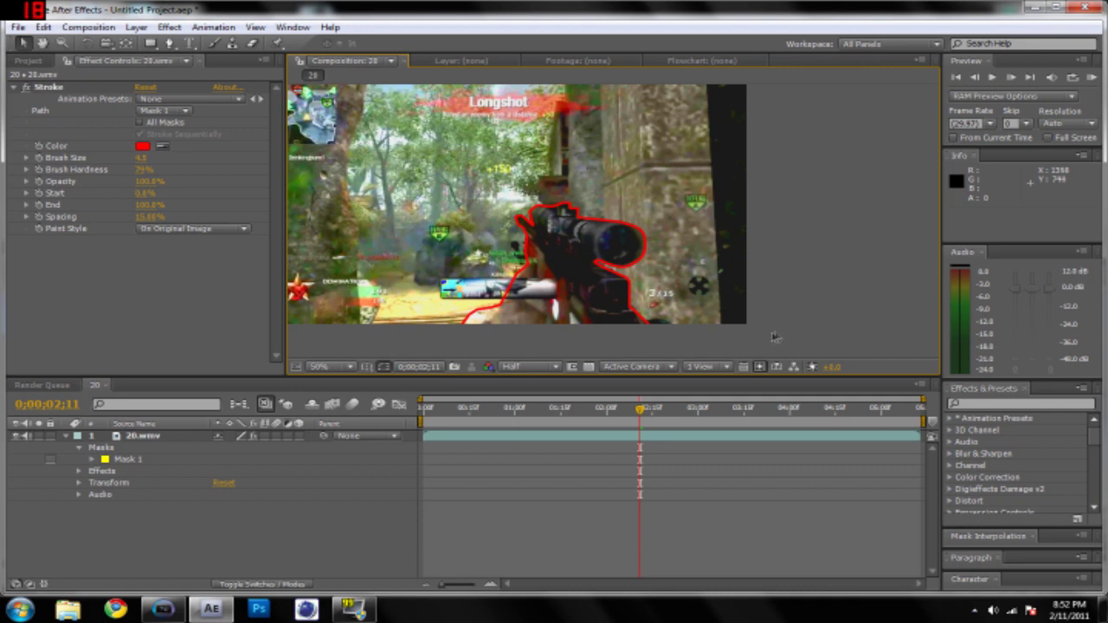
Move the current time to 0;00;02;08 and expand the Stroke effect's properties on the video layer.
mouse_move(639, 409)
mouse_down()
mouse_move(618, 409)
mouse_move(630, 415)
mouse_up()
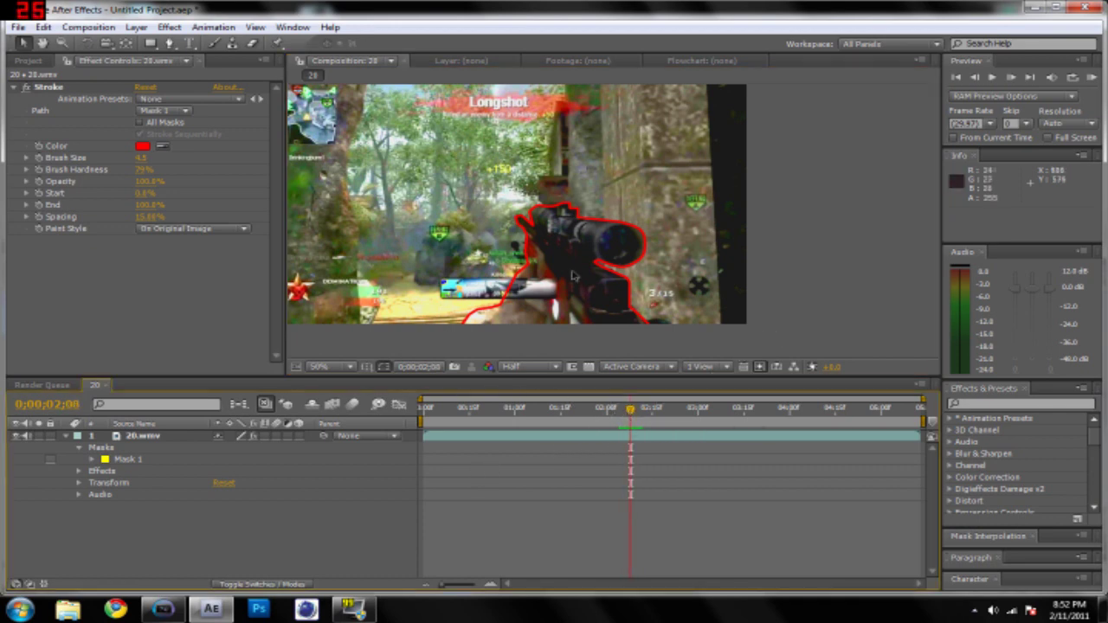
click(78, 471)
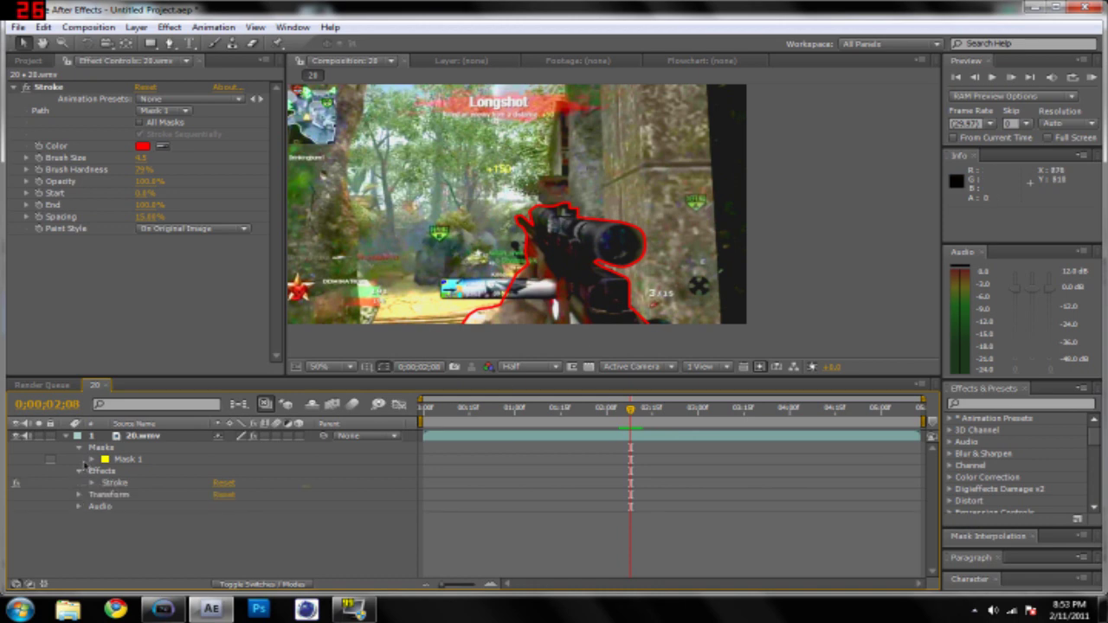
click(91, 482)
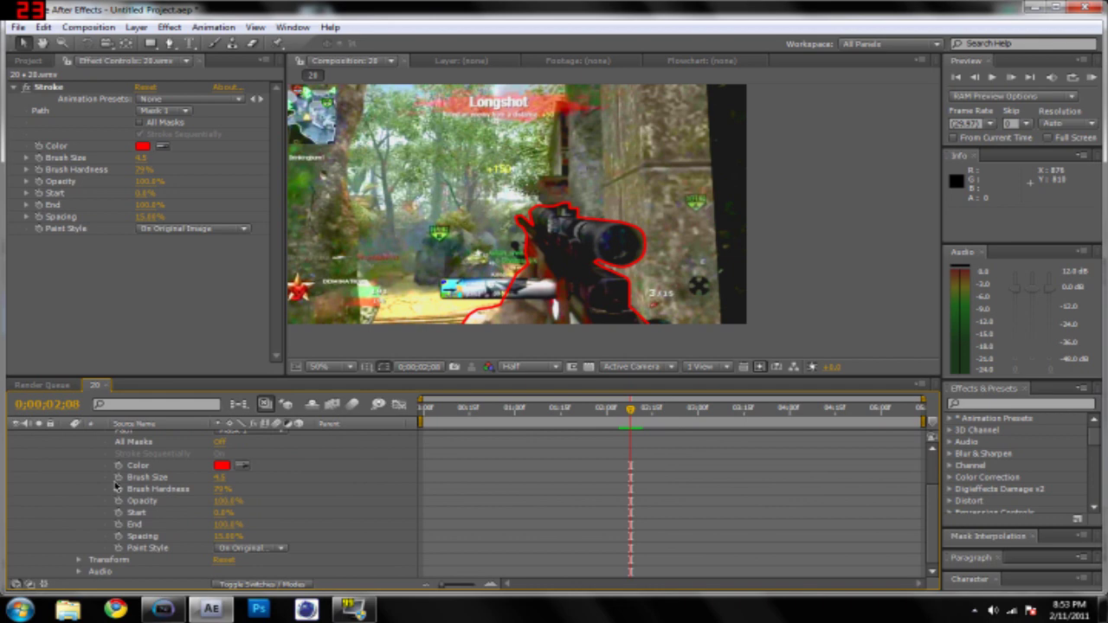
Try the stroke's Start value at 20% and return it to 0%.
drag(223, 517, 238, 516)
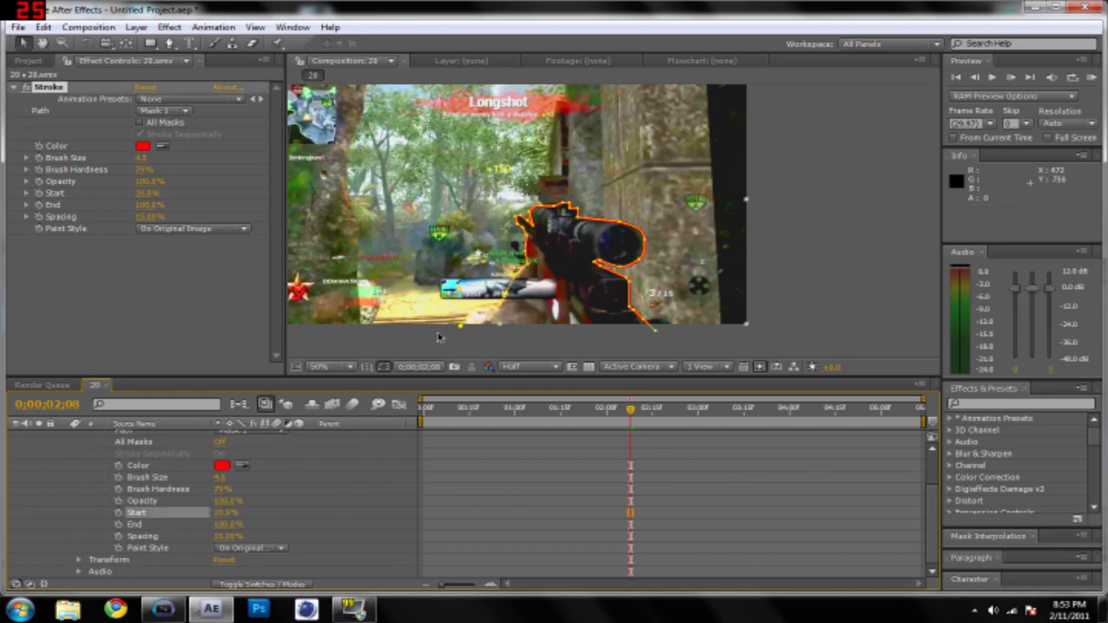
scroll(463, 304, up, 1)
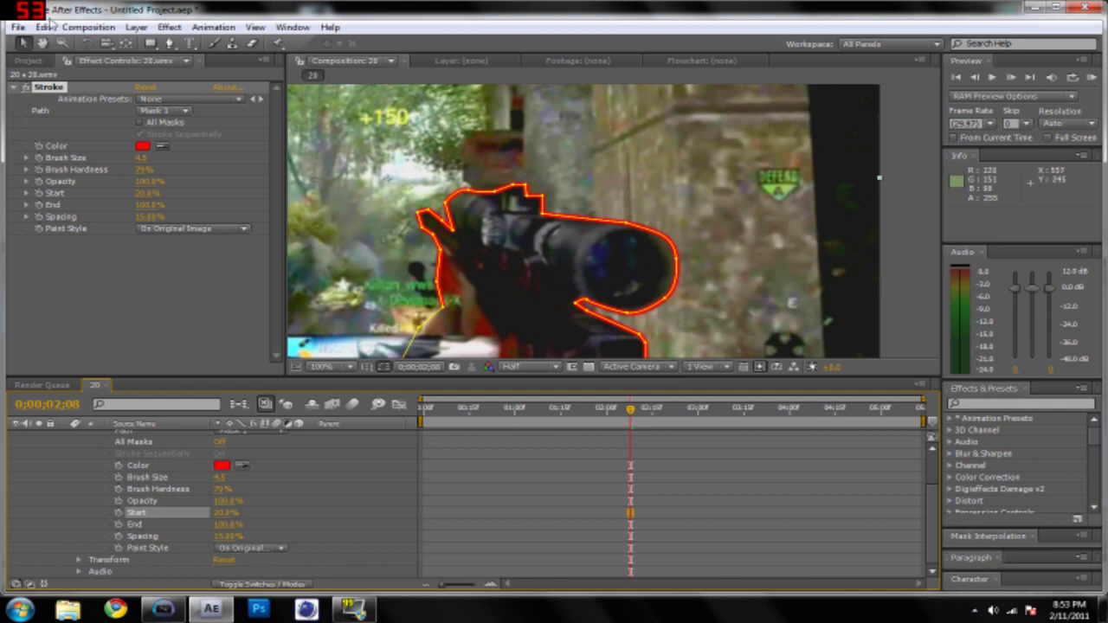
click(42, 44)
drag(375, 221, 420, 135)
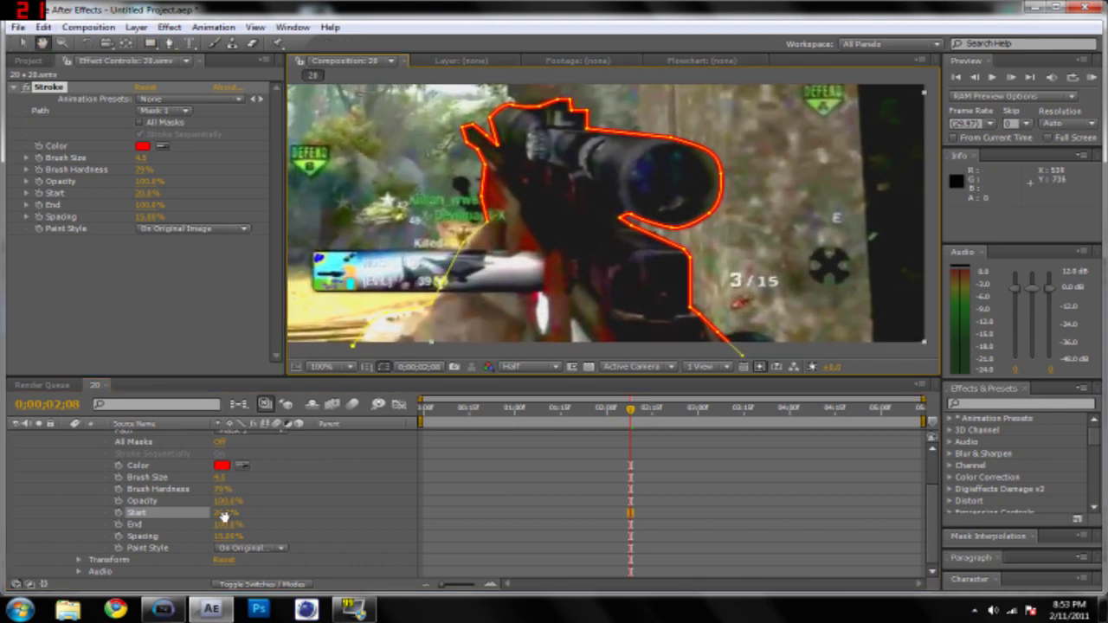
click(25, 45)
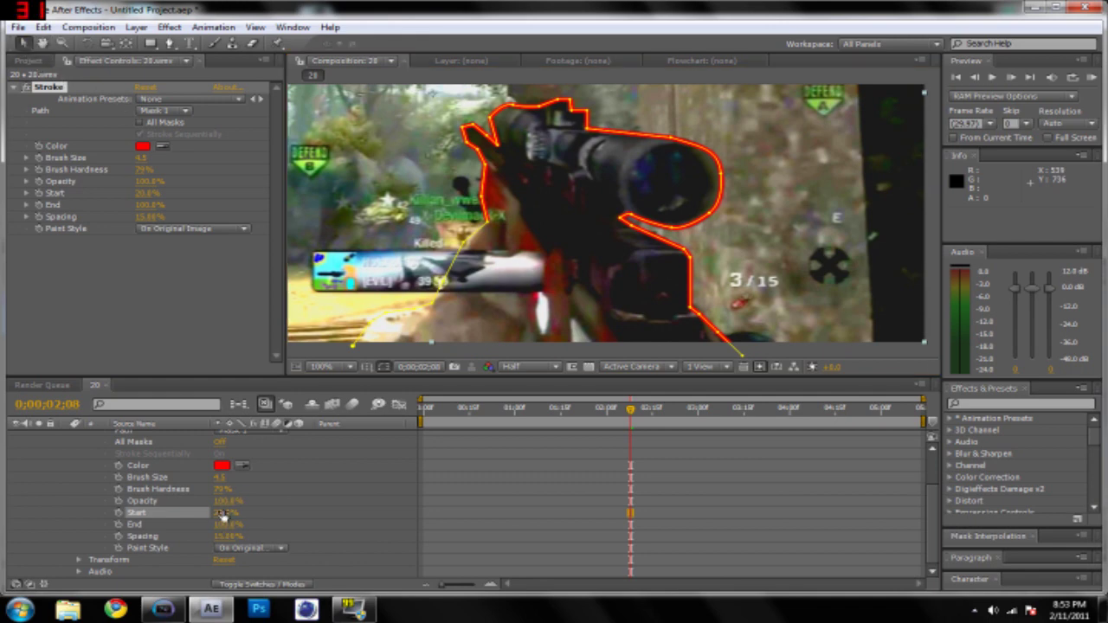
drag(224, 515, 186, 515)
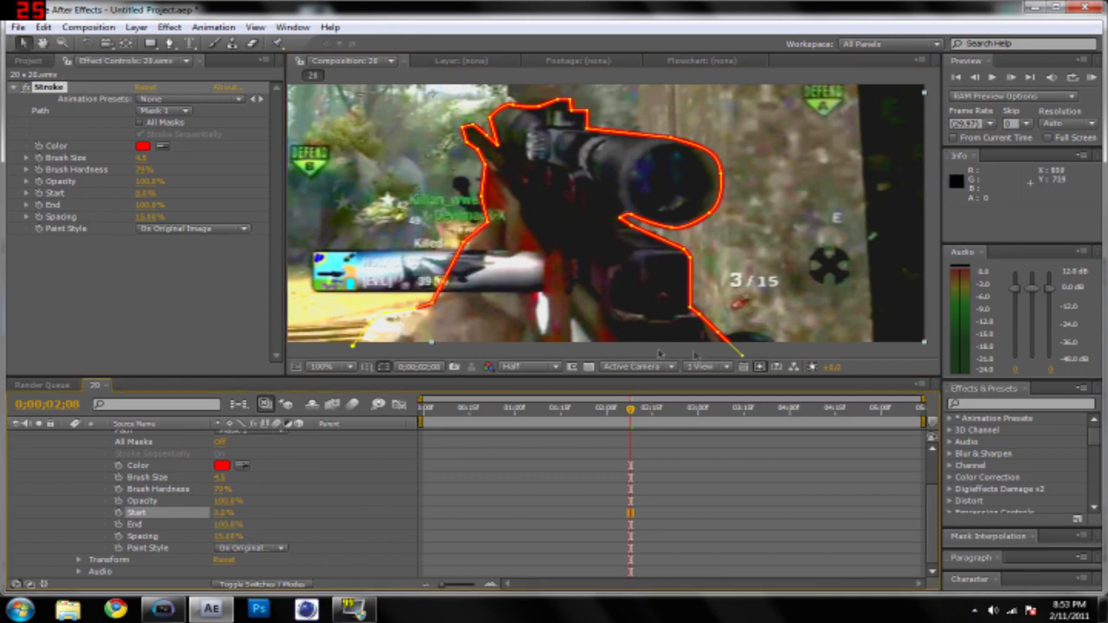
mouse_move(226, 526)
mouse_down()
mouse_move(180, 525)
mouse_move(249, 524)
mouse_move(206, 519)
mouse_up()
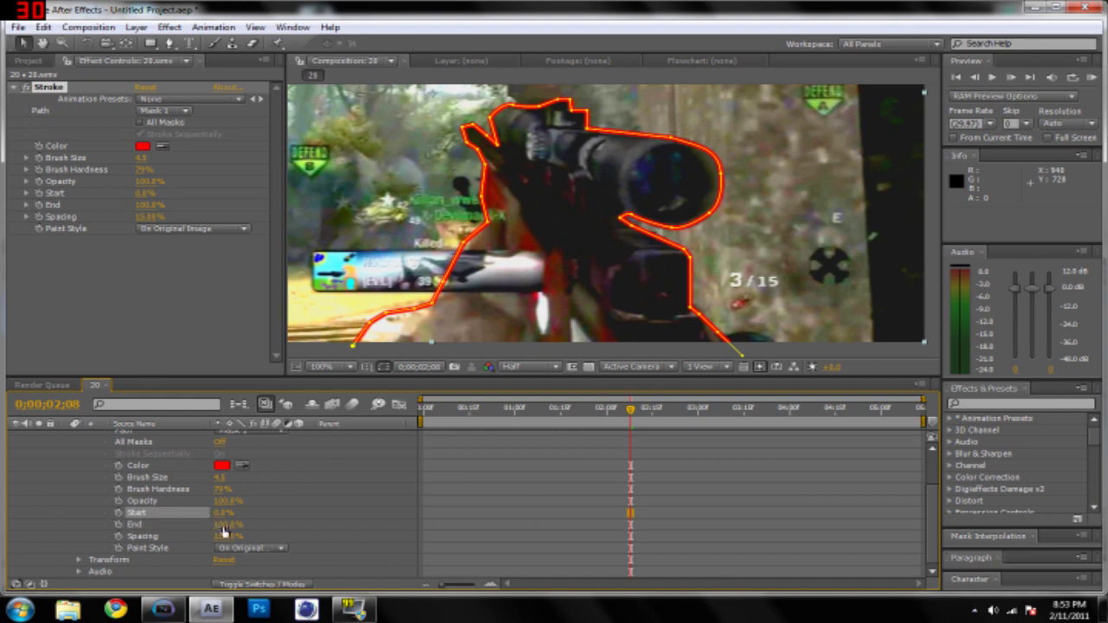
Set the stroke's End value to 0%.
shift+click(235, 525)
drag(264, 527, 189, 526)
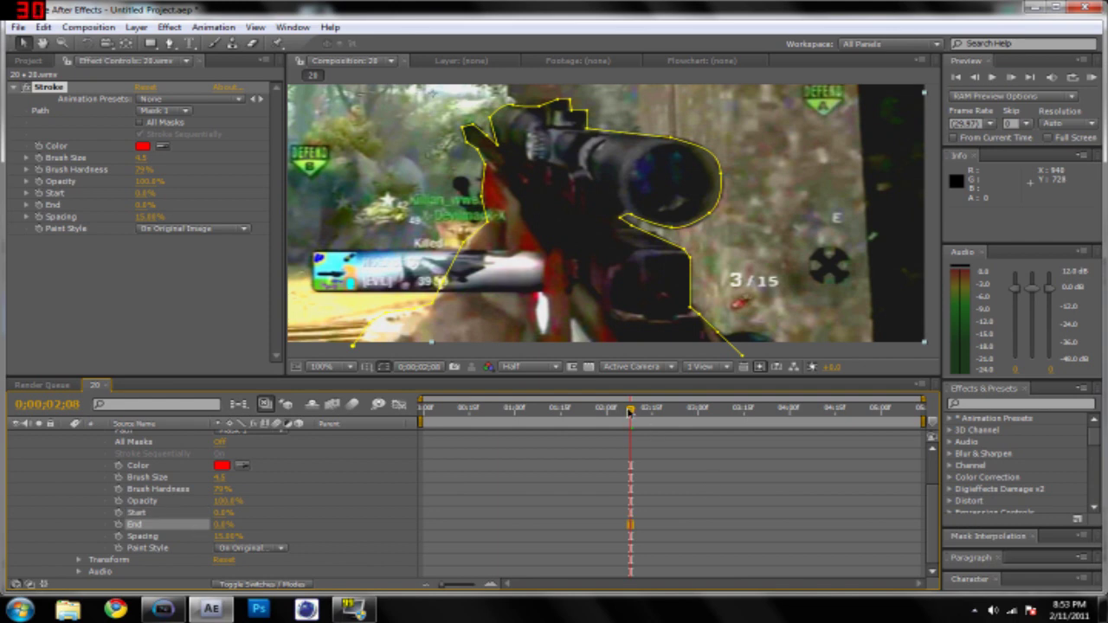
Move the current time to 0;00;01;14, where the rifle lines up with the mask, and start keyframing the stroke's End and Start at 0%.
drag(629, 412, 540, 415)
key(Page_Up)
key(Page_Up)
key(Page_Up)
key(Page_Up)
key(Page_Up)
key(Page_Up)
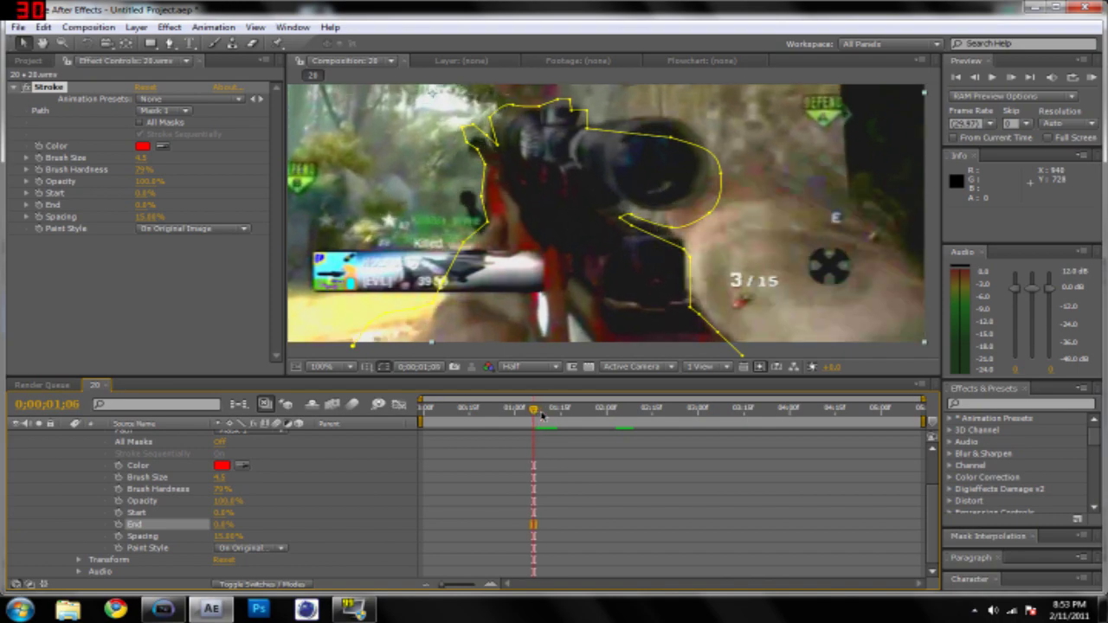
key(Page_Down)
key(Page_Down)
key(Page_Down)
key(Page_Down)
key(Page_Down)
key(Page_Down)
key(Page_Down)
key(Page_Down)
key(Page_Down)
key(Page_Down)
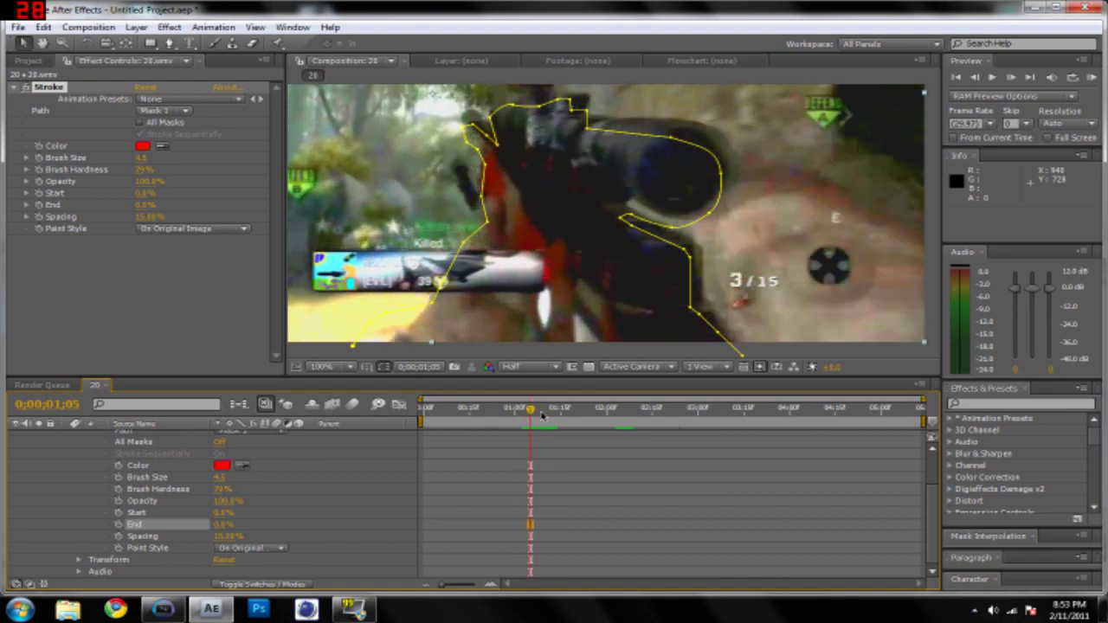
key(Page_Down)
key(Page_Down)
key(Page_Down)
key(Page_Down)
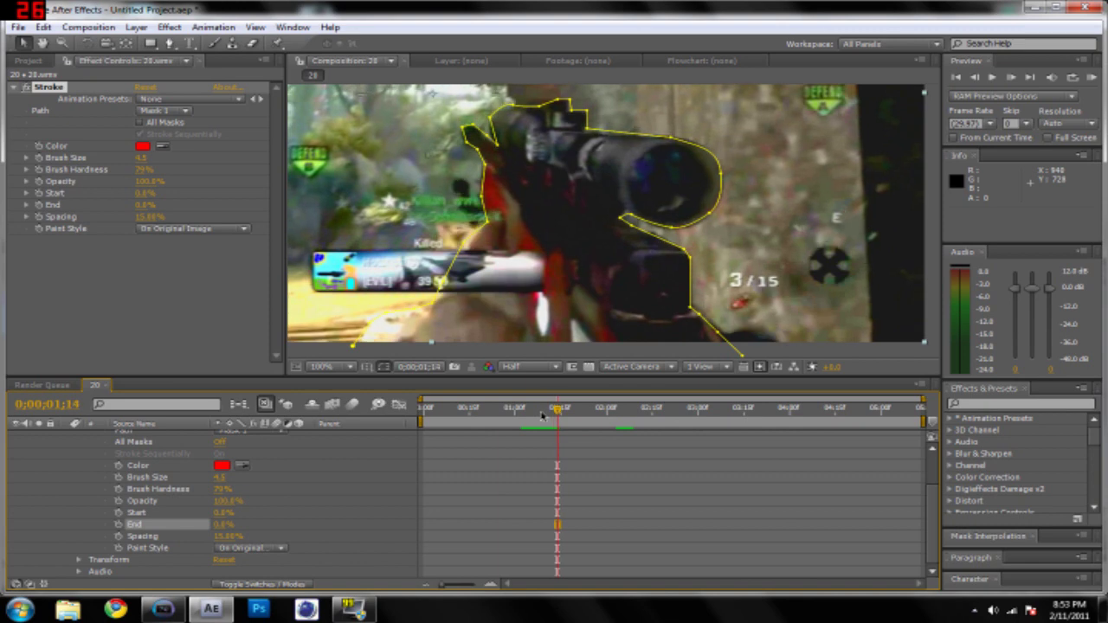
key(Page_Up)
key(Page_Up)
key(Page_Up)
key(Page_Up)
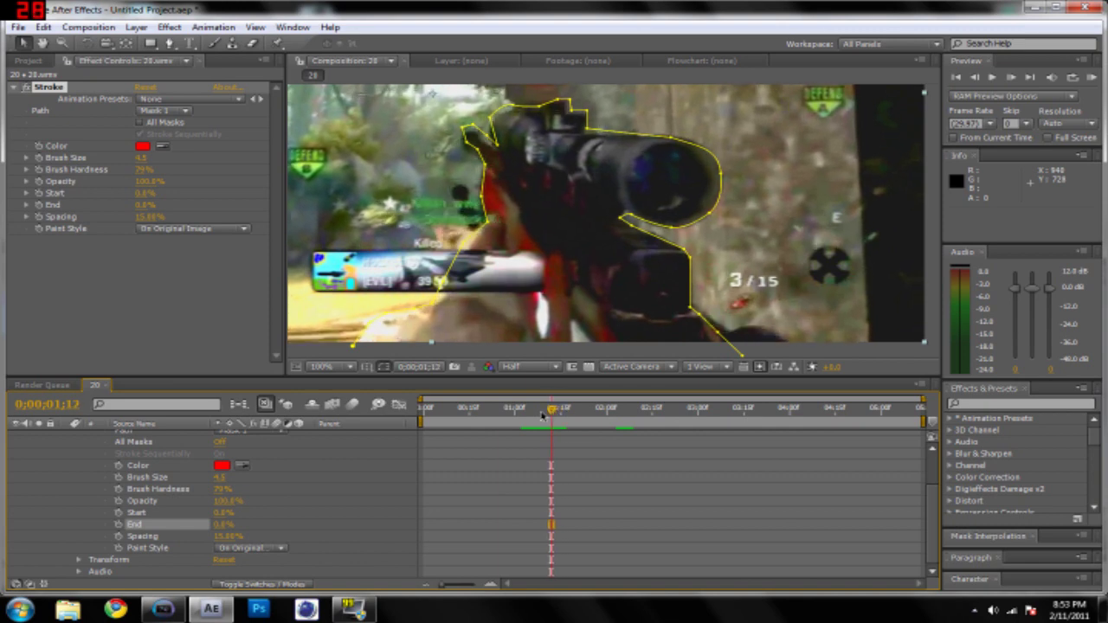
key(Page_Up)
key(Page_Up)
key(Page_Down)
key(Page_Down)
key(Page_Down)
key(Page_Down)
key(Page_Down)
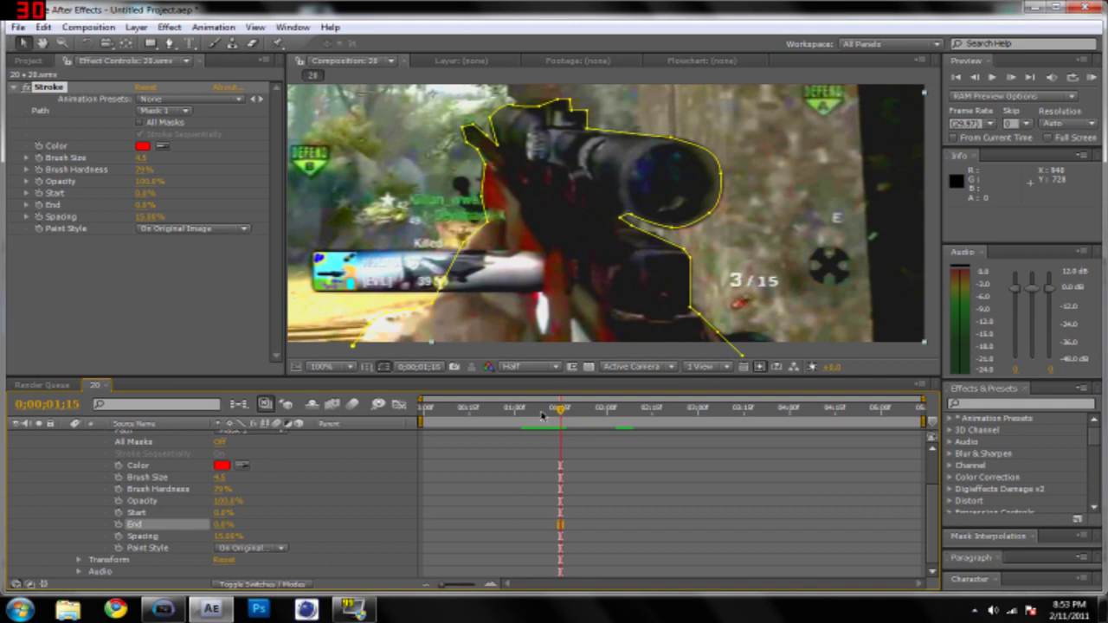
key(Page_Up)
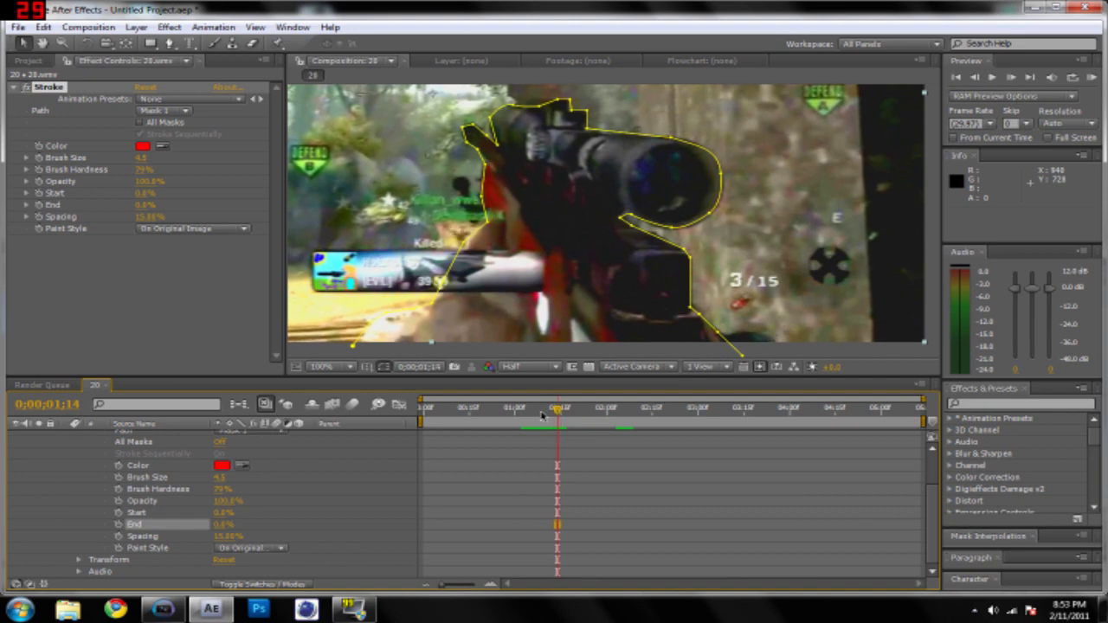
click(117, 525)
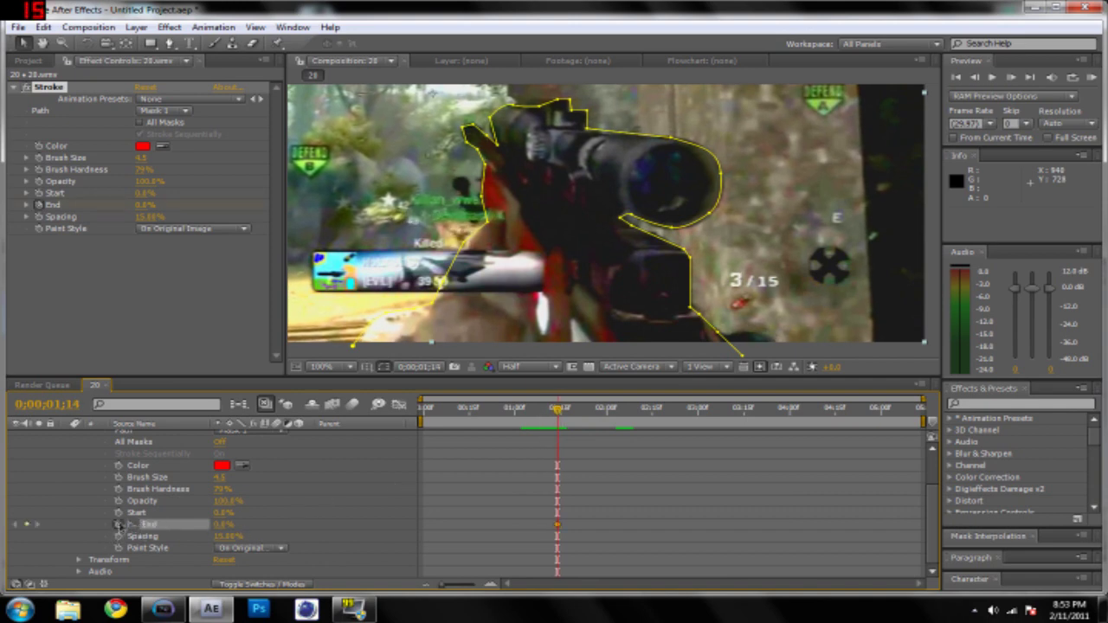
click(118, 513)
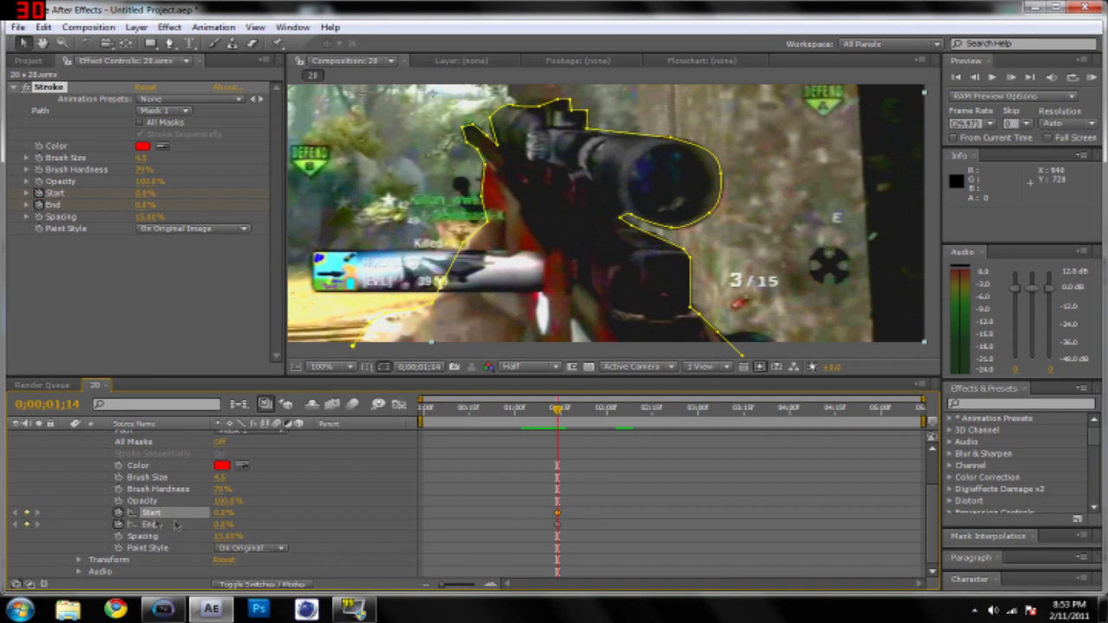
Advance the current time to about 0;00;01;24 and set the stroke's End value to 100%.
key(Page_Down)
key(Page_Down)
key(Page_Down)
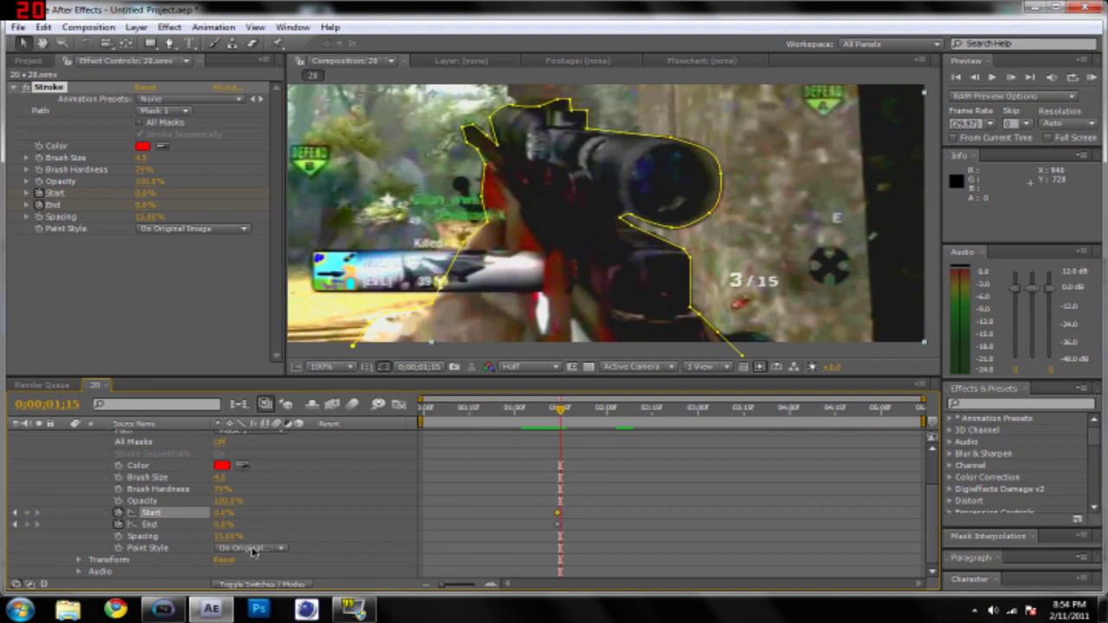
key(Page_Up)
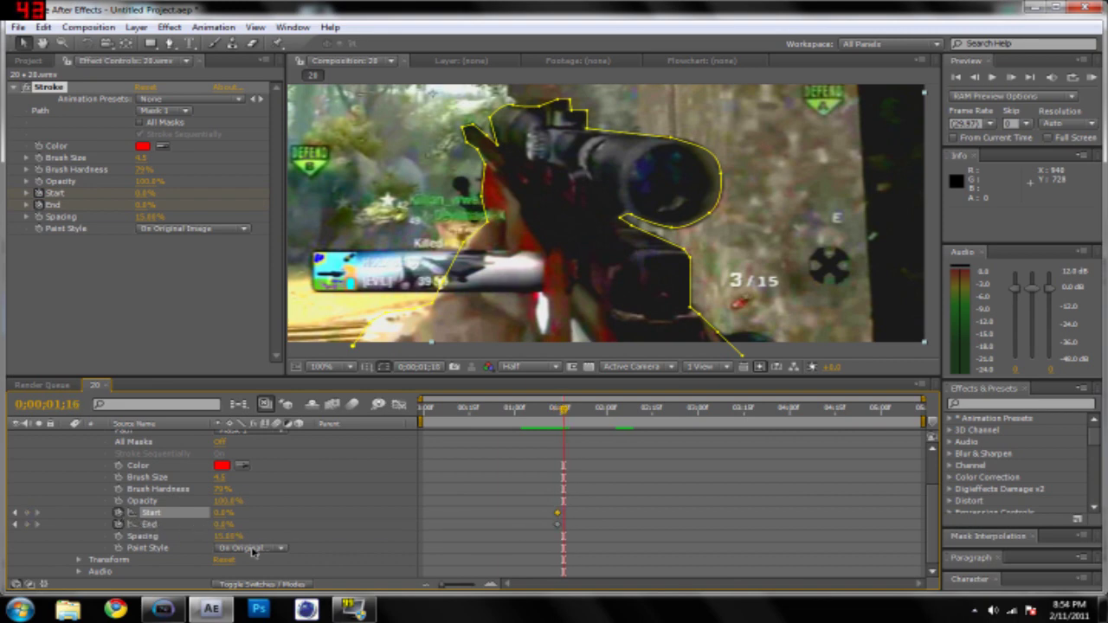
key(Page_Down)
key(Page_Down)
key(Page_Down)
key(Page_Down)
key(Page_Up)
key(Page_Up)
key(Page_Up)
key(Page_Up)
key(Page_Up)
key(Page_Up)
key(Page_Down)
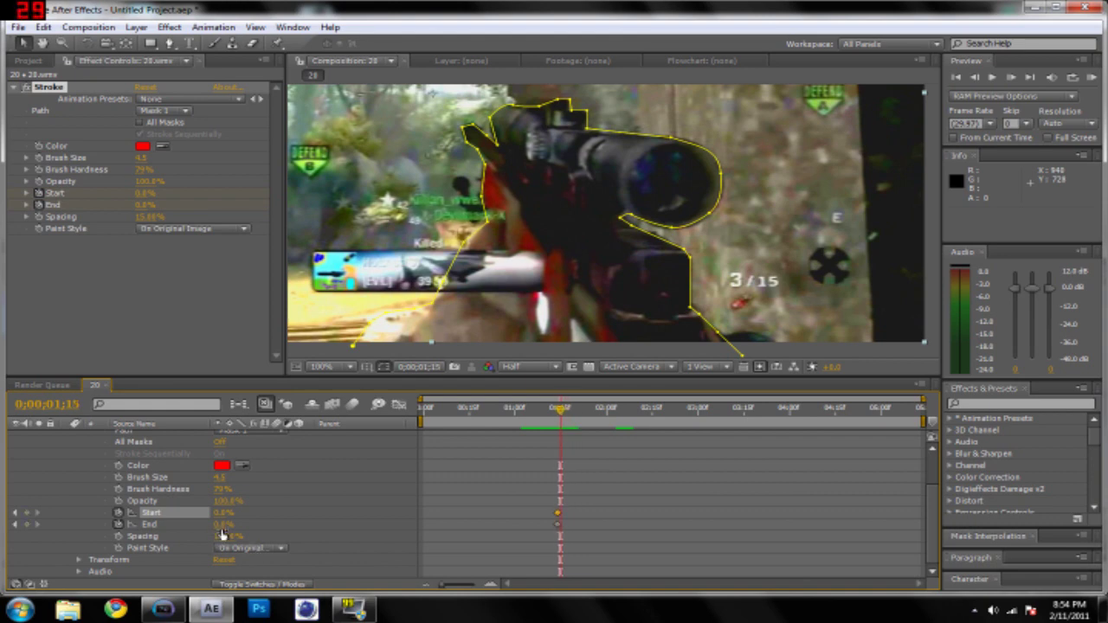
key(Page_Down)
key(Page_Down)
key(Page_Down)
key(Page_Down)
key(Page_Down)
key(Page_Down)
key(Page_Down)
key(Page_Down)
key(Page_Down)
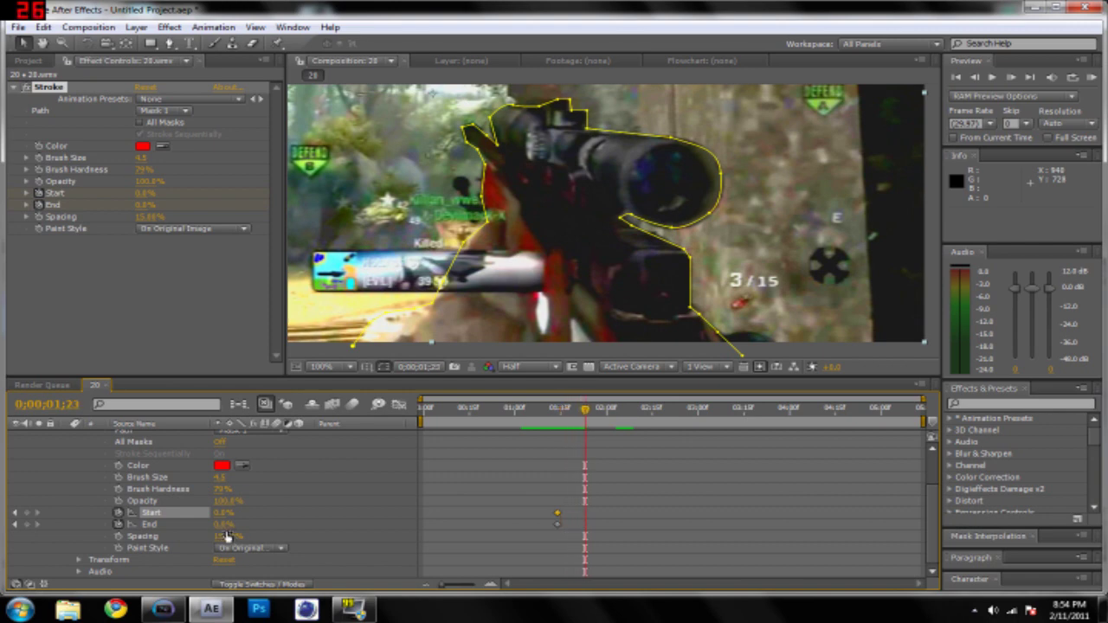
drag(219, 528, 545, 489)
Show the whole frame at 50% zoom and play the stroke animation from 0;00;01;09.
drag(588, 414, 543, 413)
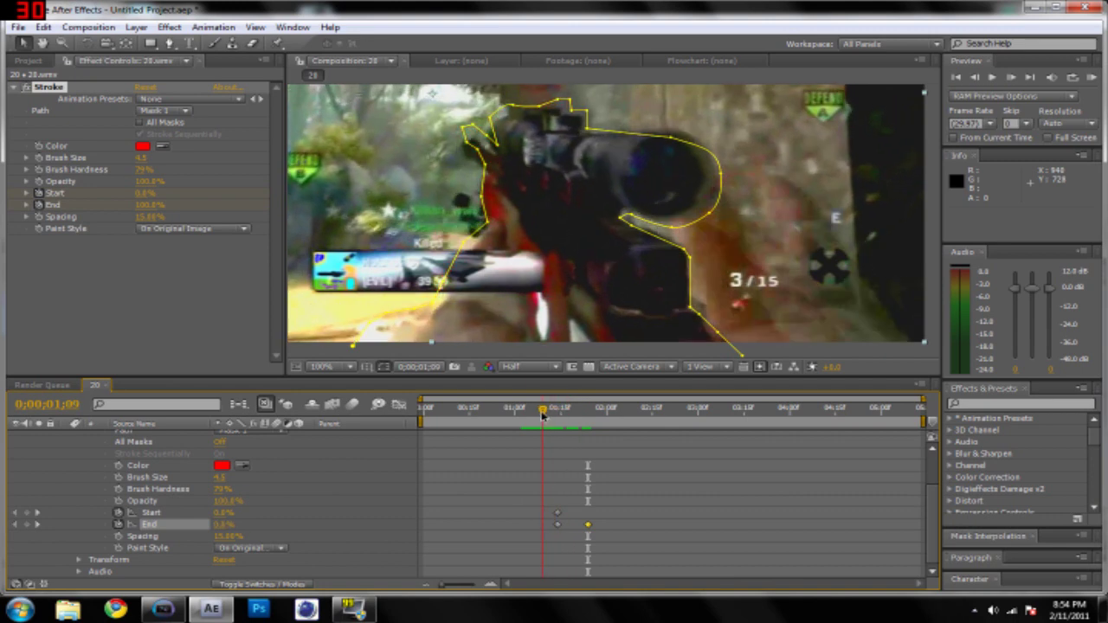
scroll(552, 307, down, 1)
click(42, 44)
drag(430, 184, 506, 246)
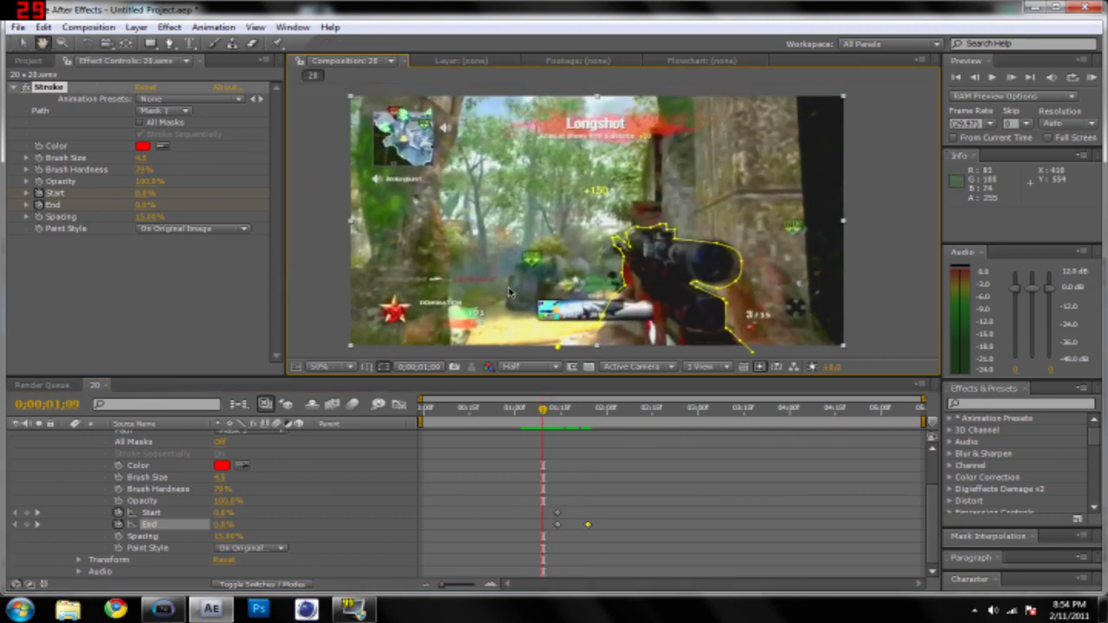
key(space)
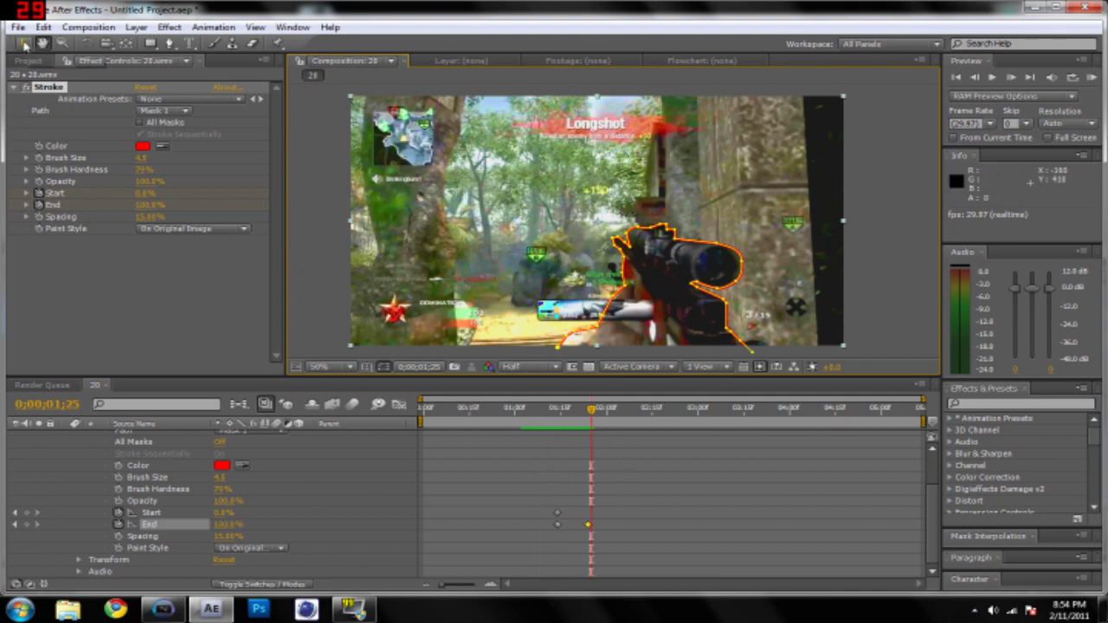
click(24, 43)
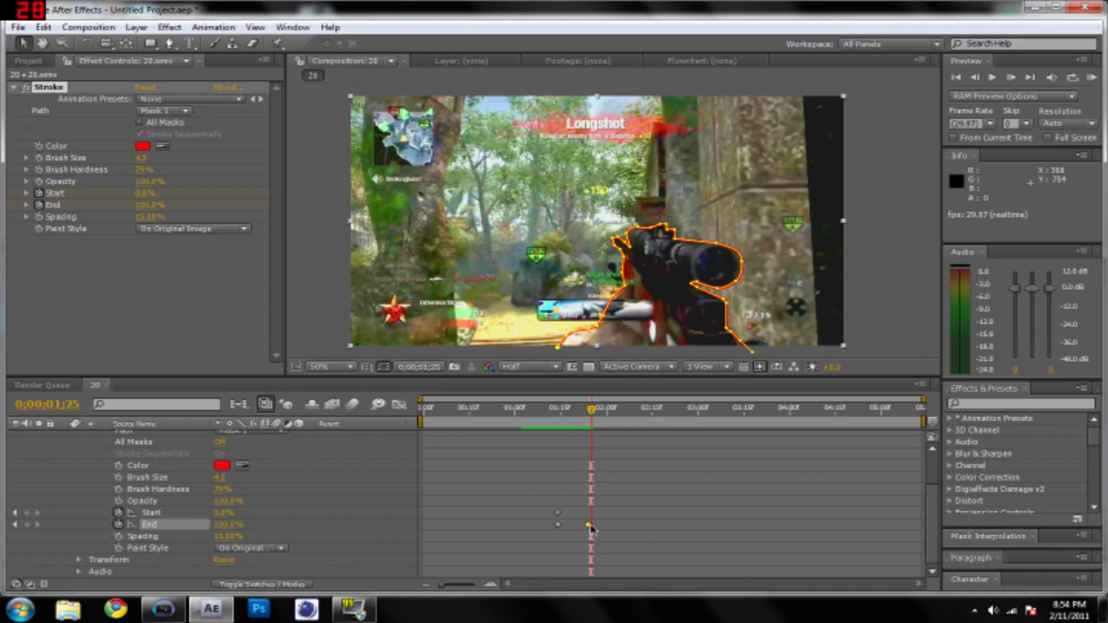
Move the stroke's 100% End keyframe to 0;00;03;00 and play the animation from the beginning.
drag(593, 414, 703, 412)
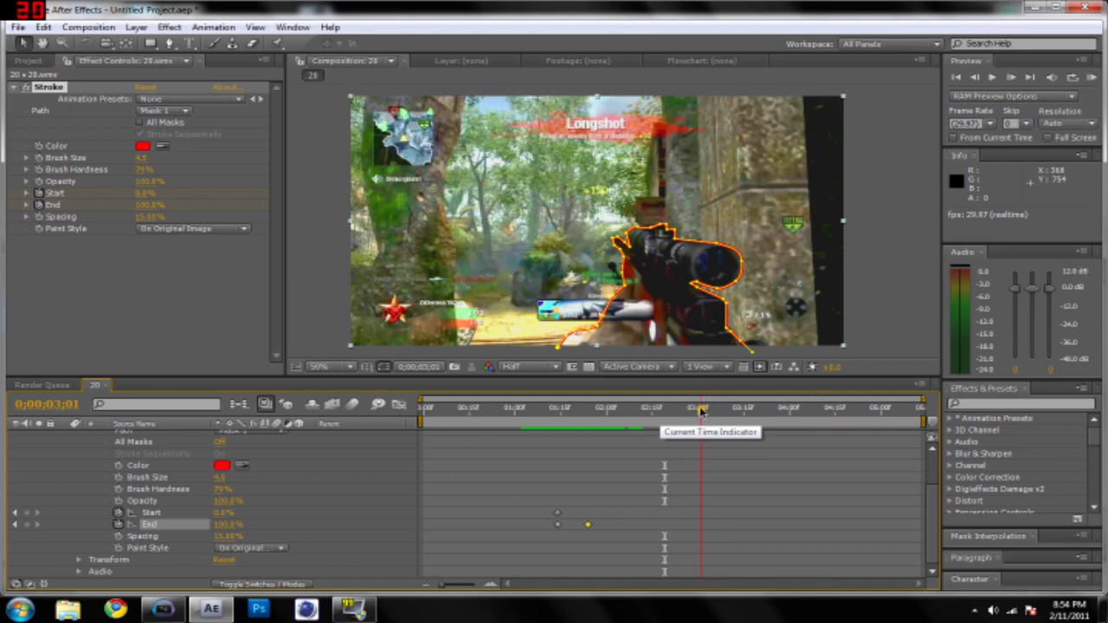
drag(587, 525, 698, 525)
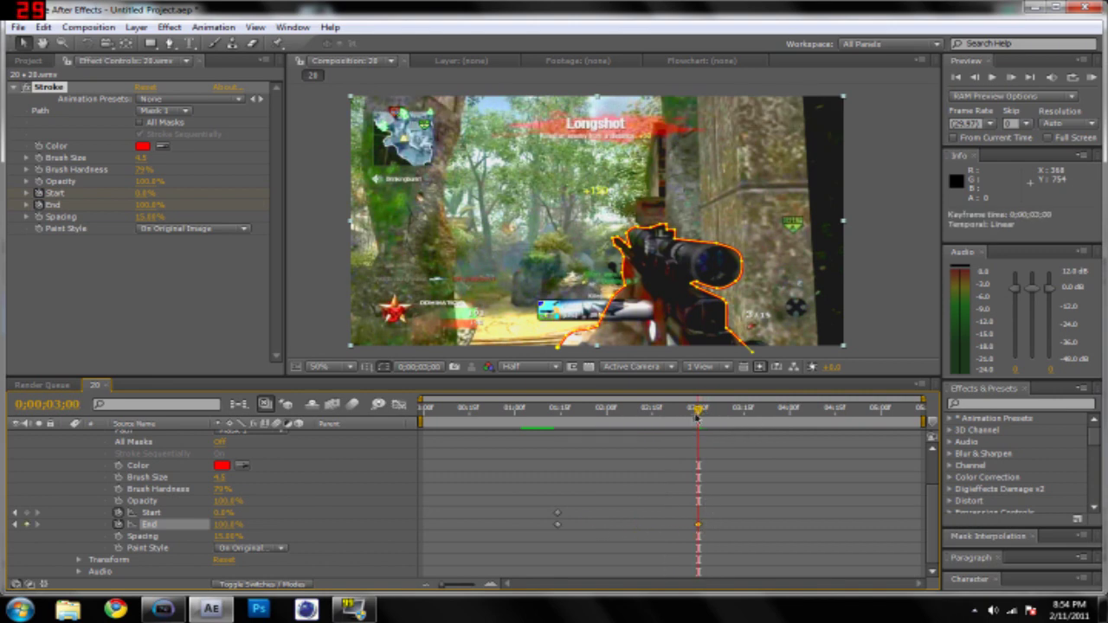
drag(697, 413, 419, 402)
key(space)
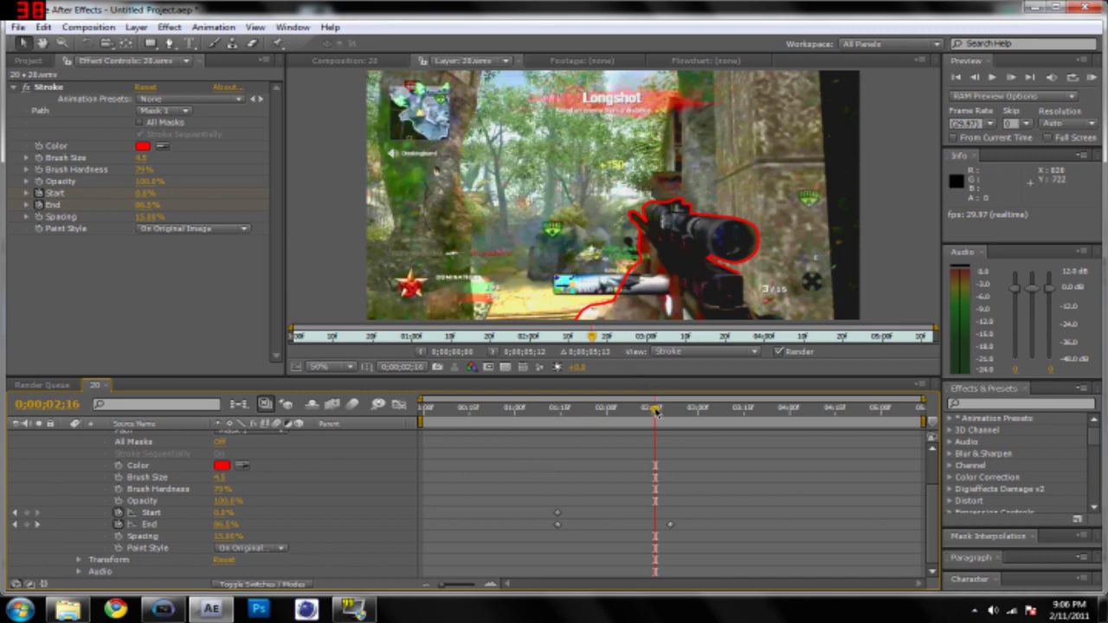
Move the current time to the last End keyframe at 0;00;02;21 and keyframe the stroke's Start value at 100%.
mouse_move(657, 414)
mouse_down()
mouse_move(541, 417)
mouse_move(654, 423)
mouse_up()
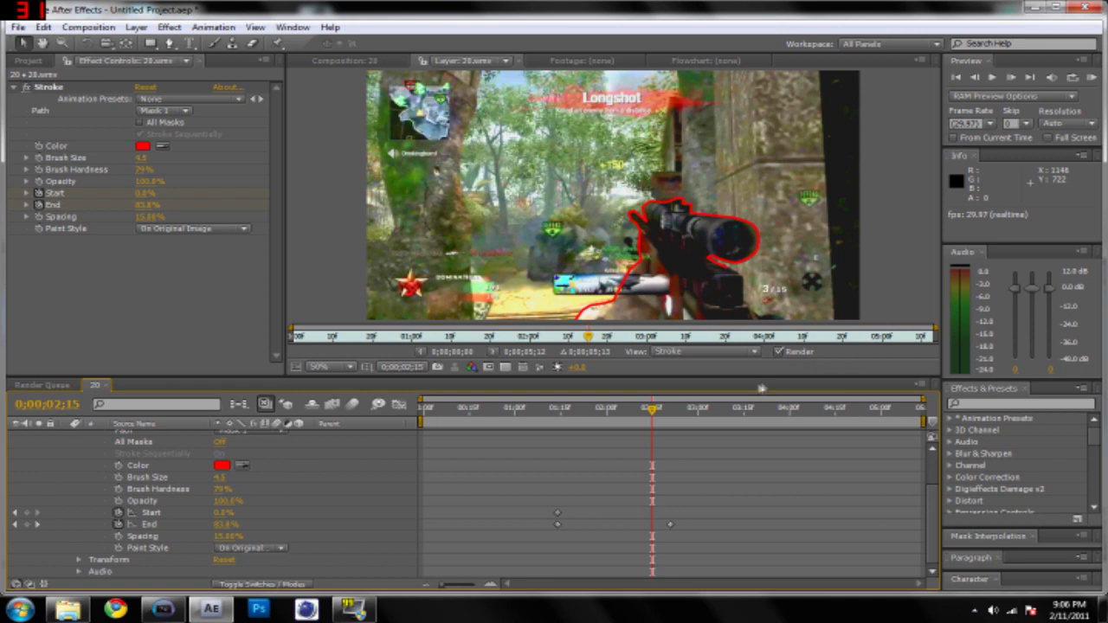
mouse_move(652, 413)
mouse_down()
mouse_move(629, 415)
mouse_move(671, 419)
mouse_up()
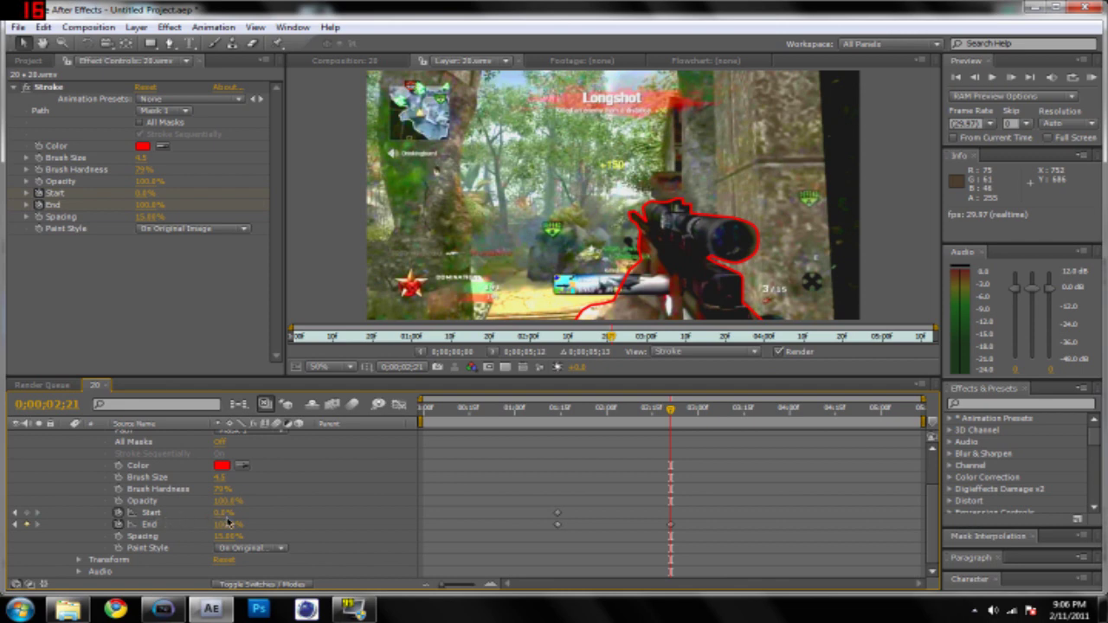
mouse_move(214, 517)
mouse_down()
mouse_move(238, 515)
mouse_move(183, 519)
mouse_up()
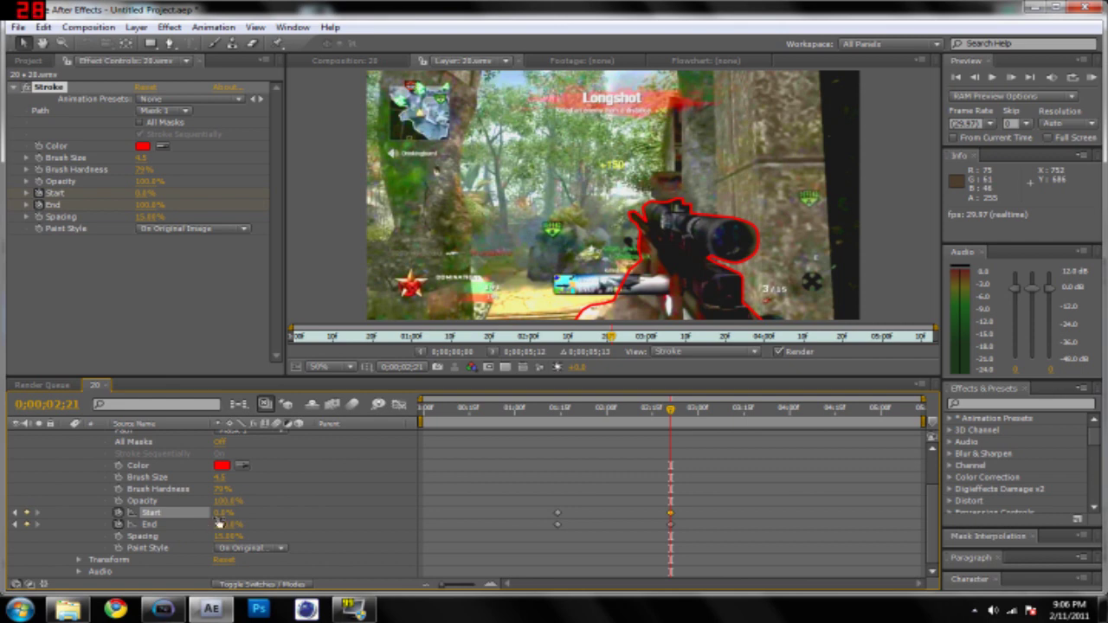
drag(214, 517, 323, 525)
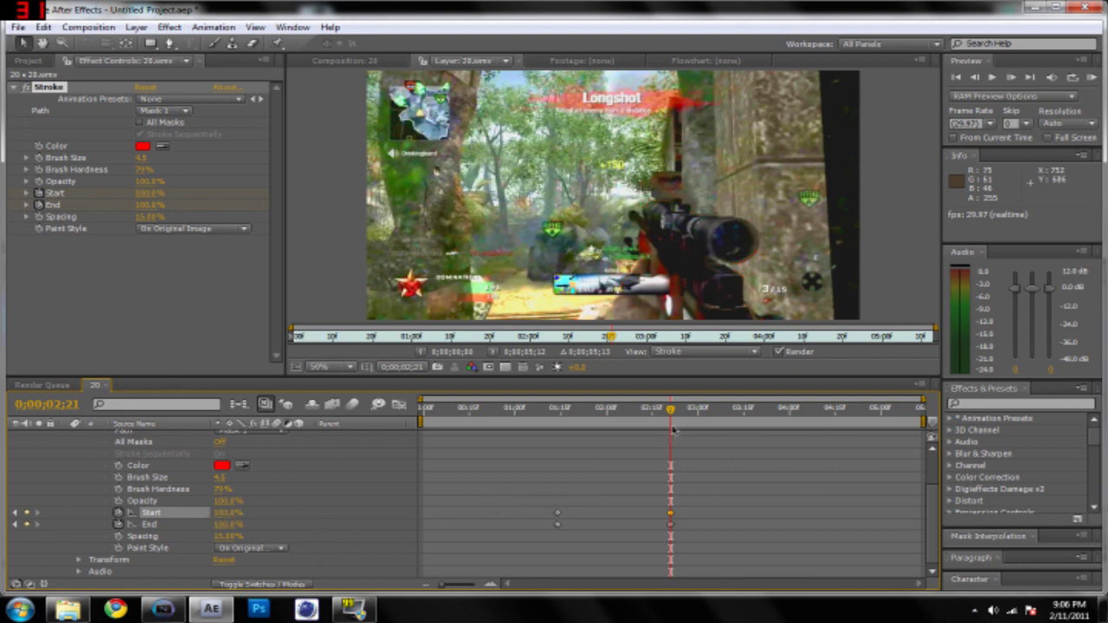
Move the stroke's 100% End keyframe to 0;00;02;02 and preview the animation from 0;00;01;05.
drag(671, 409, 613, 412)
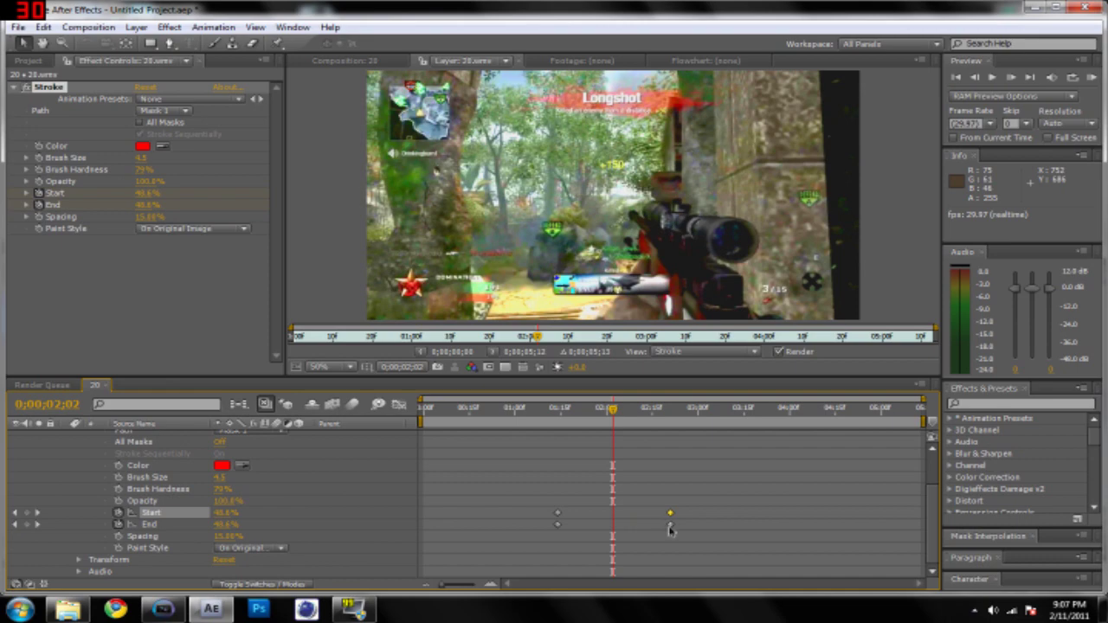
drag(669, 526, 611, 538)
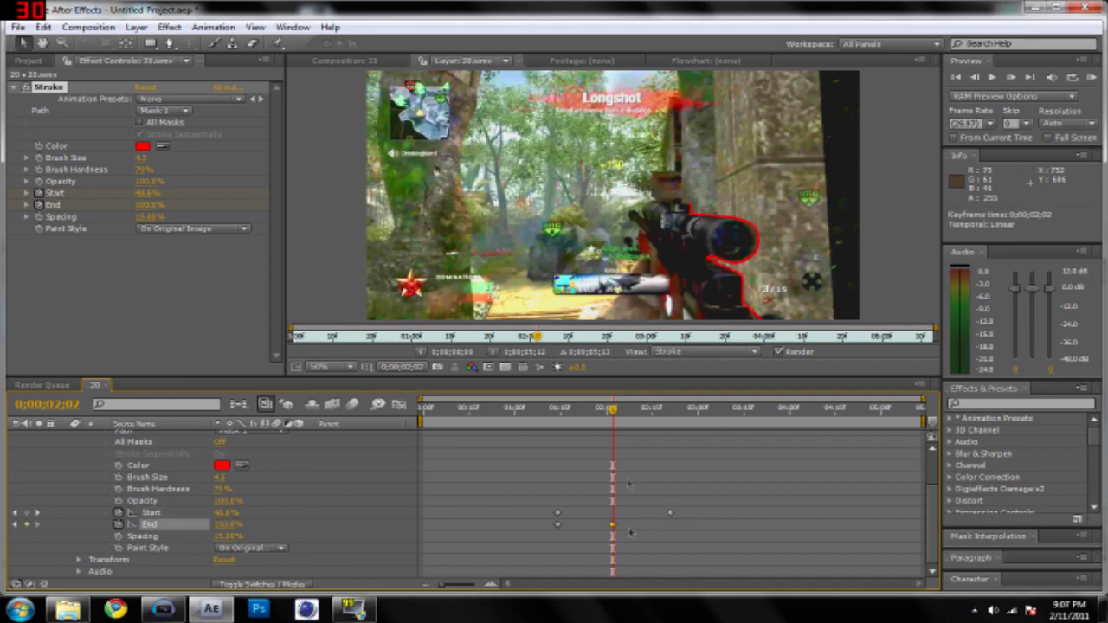
drag(620, 415, 534, 431)
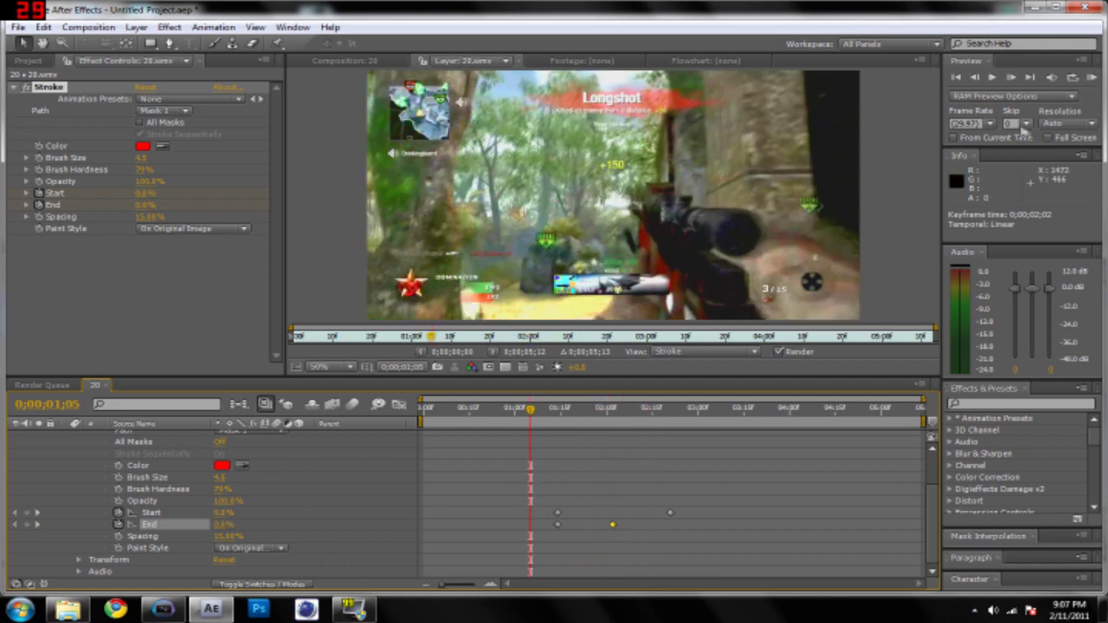
click(993, 77)
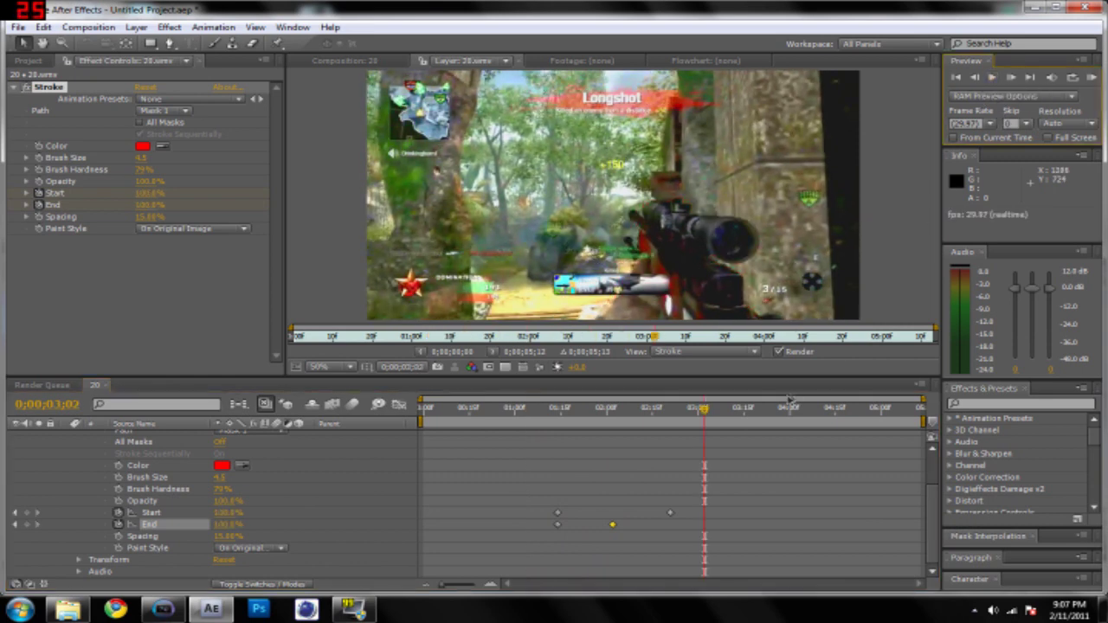
Move the stroke's first Start keyframe to 0;00;02;02 and preview the animation from the beginning of the composition.
drag(704, 412, 612, 433)
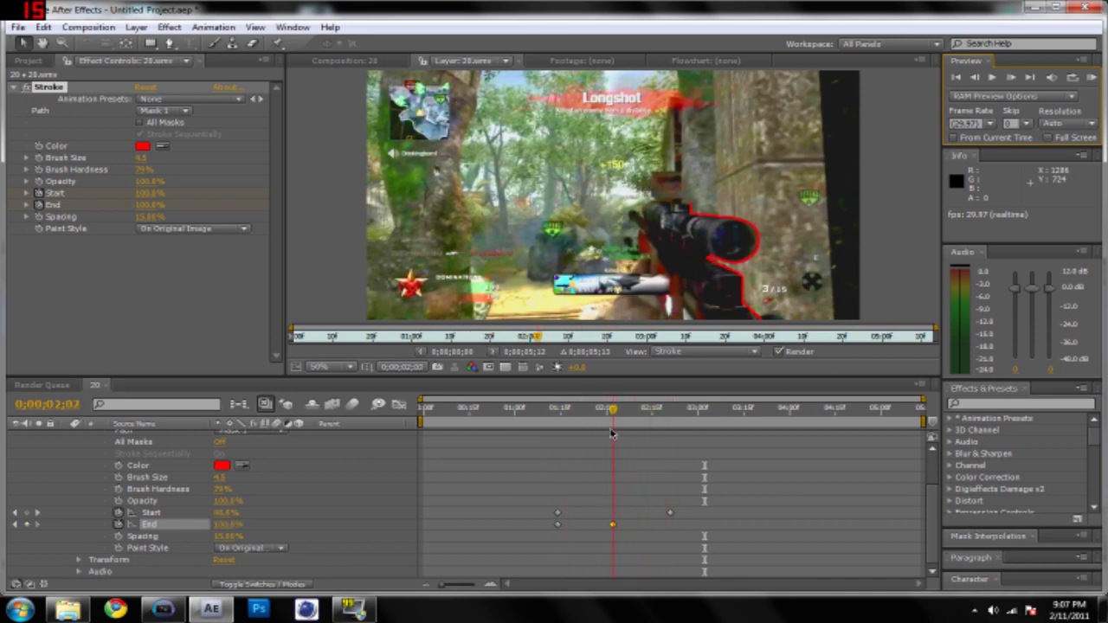
drag(558, 517, 614, 520)
drag(612, 422, 421, 430)
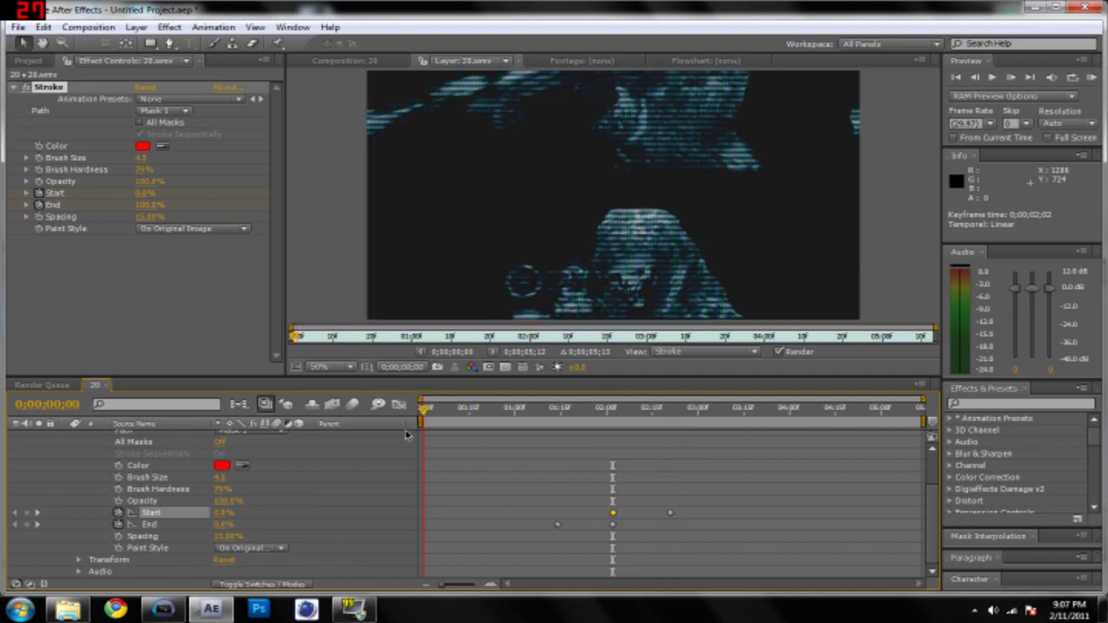
click(992, 77)
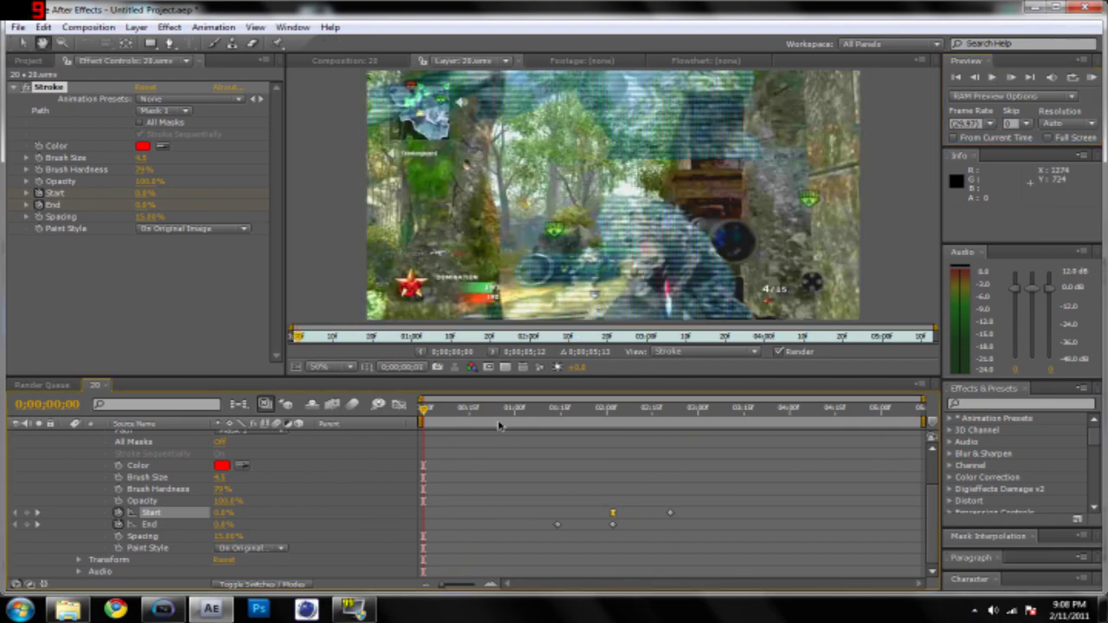
key(space)
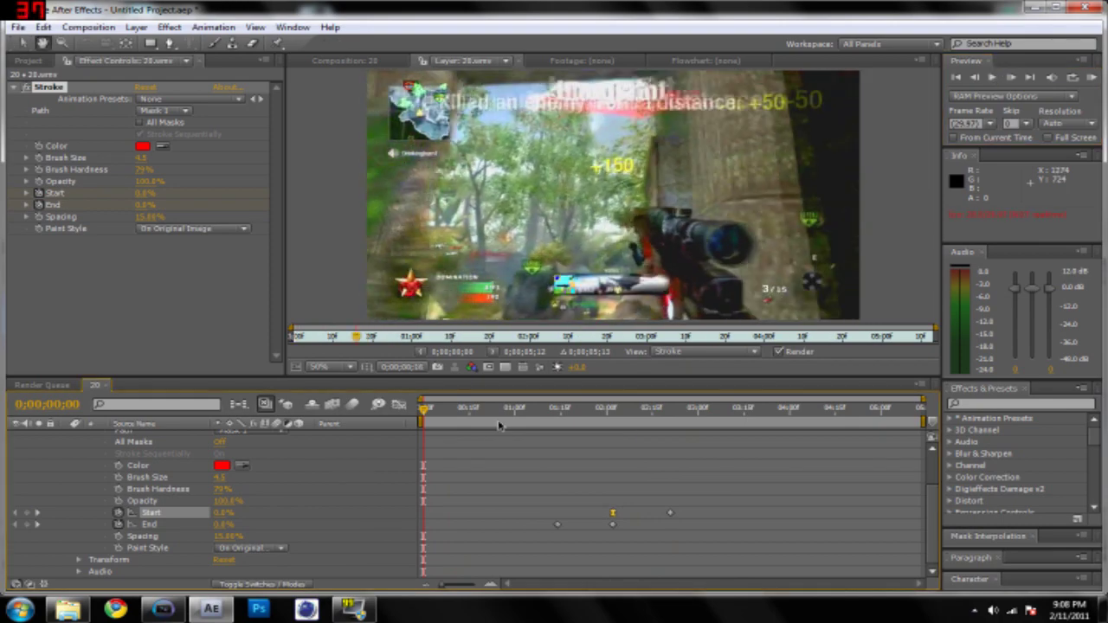